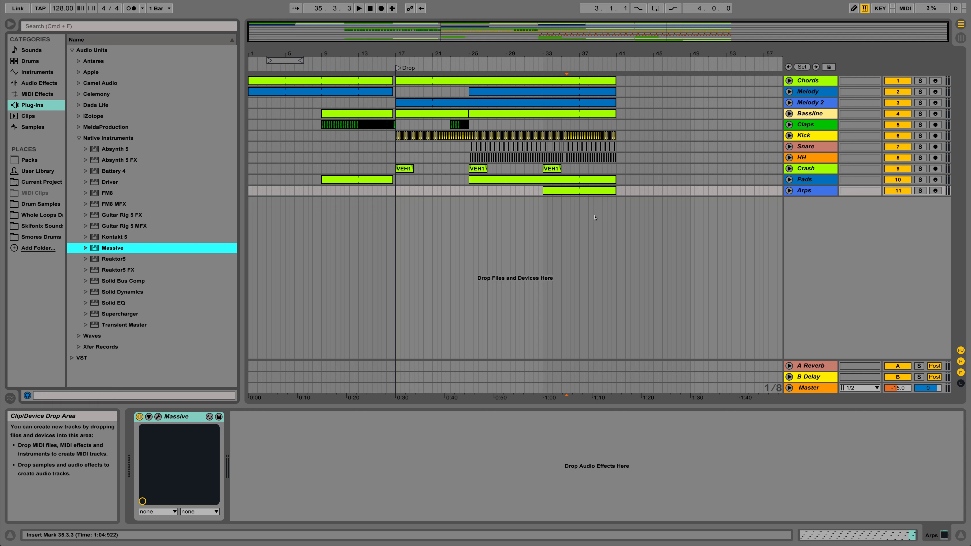
# - Insert a MIDI track below Arps, load the Massive plug-in onto it, and close the plug-in window
pyautogui.rightClick(813, 208)
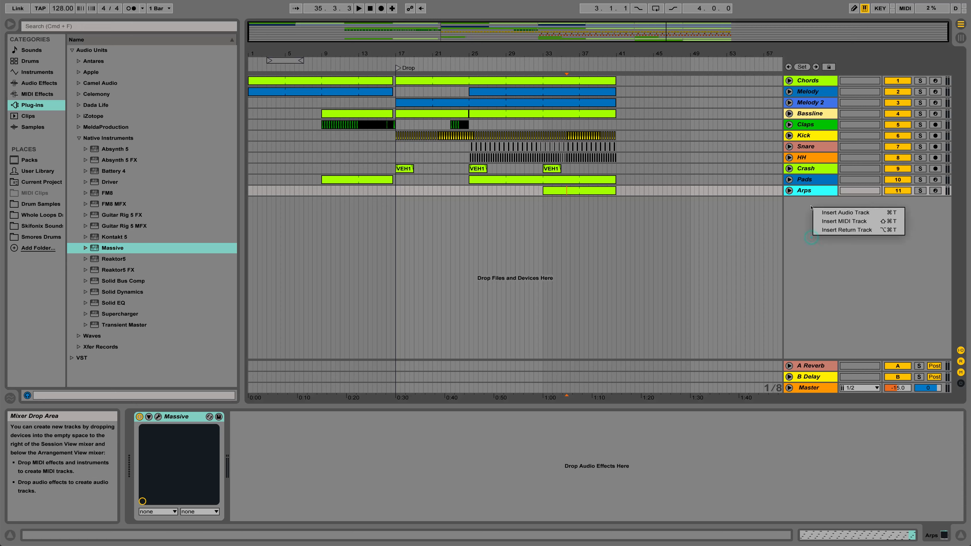
pyautogui.click(835, 221)
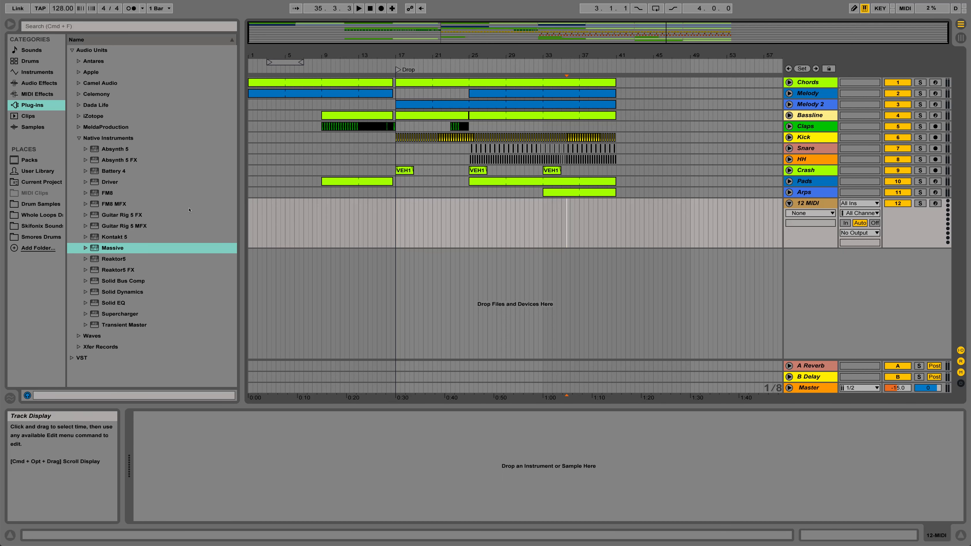
pyautogui.moveTo(97, 251); pyautogui.dragTo(815, 201)
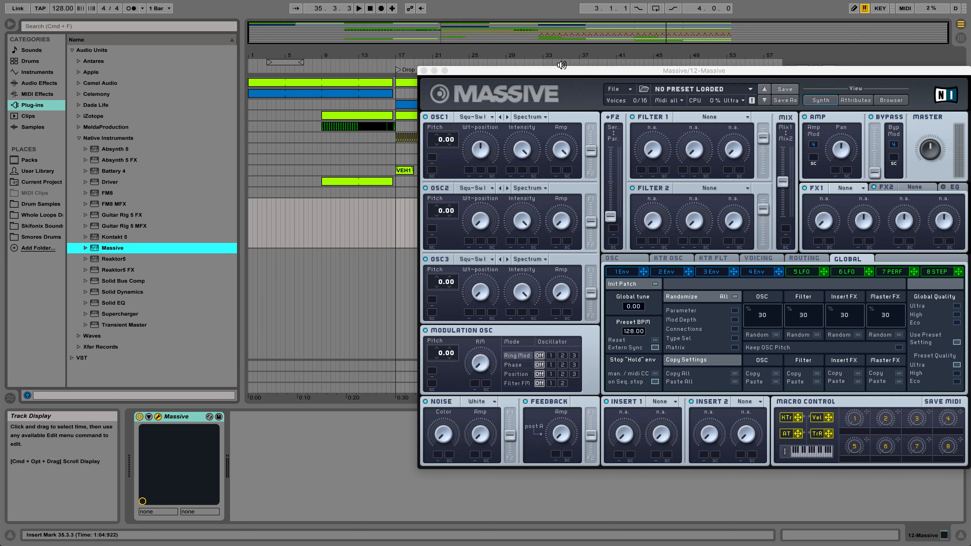
pyautogui.moveTo(527, 73); pyautogui.dragTo(513, 76)
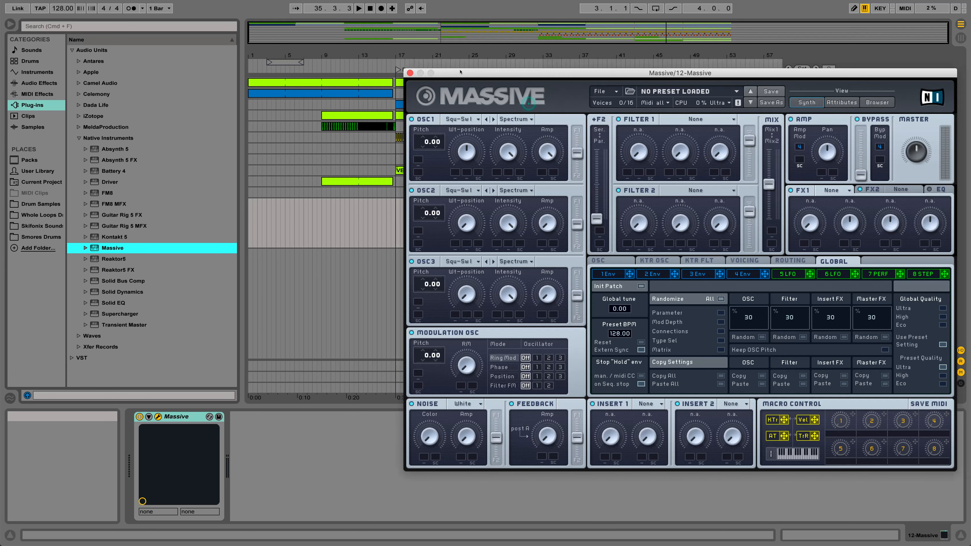
pyautogui.click(410, 72)
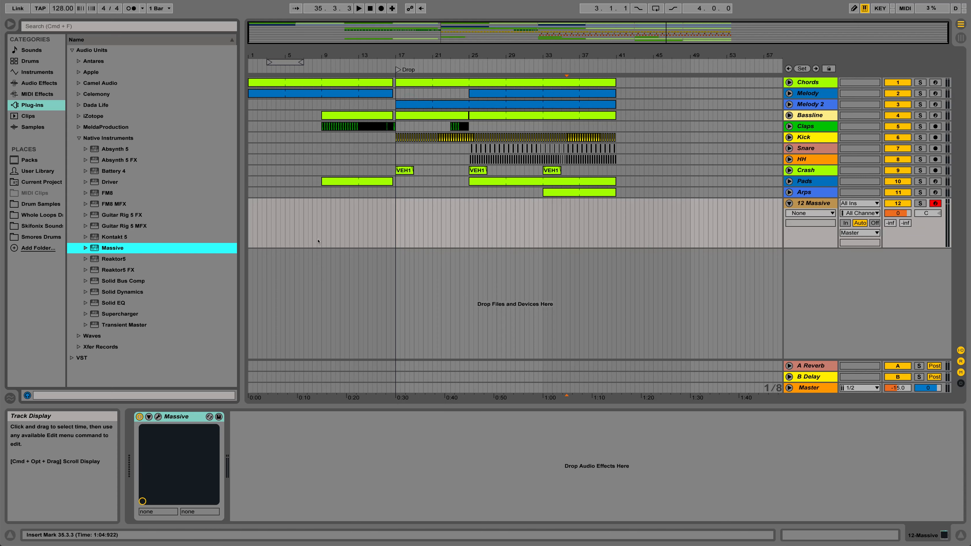
# - Set the fixed grid to 1/4 and create an empty MIDI clip from bar 9 to bar 17 on the Massive track
pyautogui.click(320, 230)
pyautogui.rightClick(322, 215)
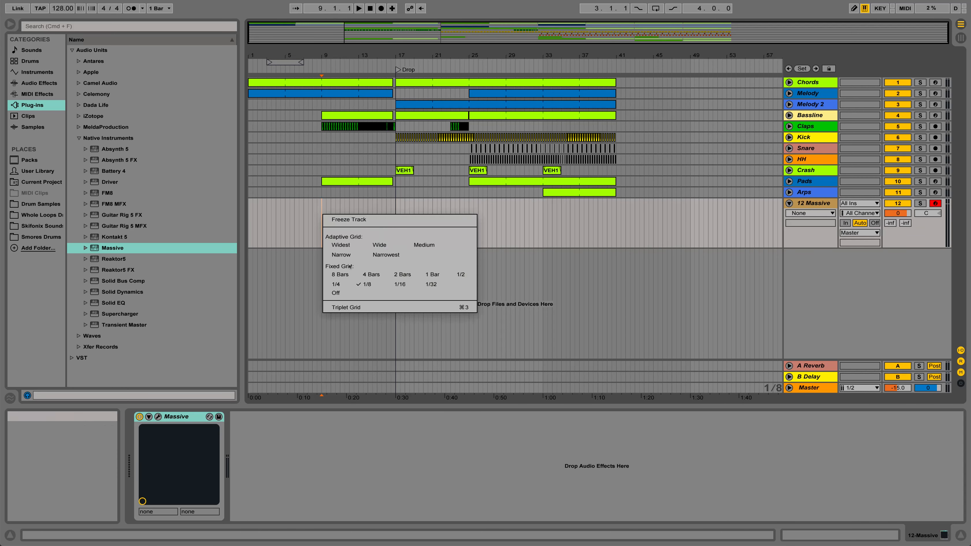
pyautogui.click(336, 284)
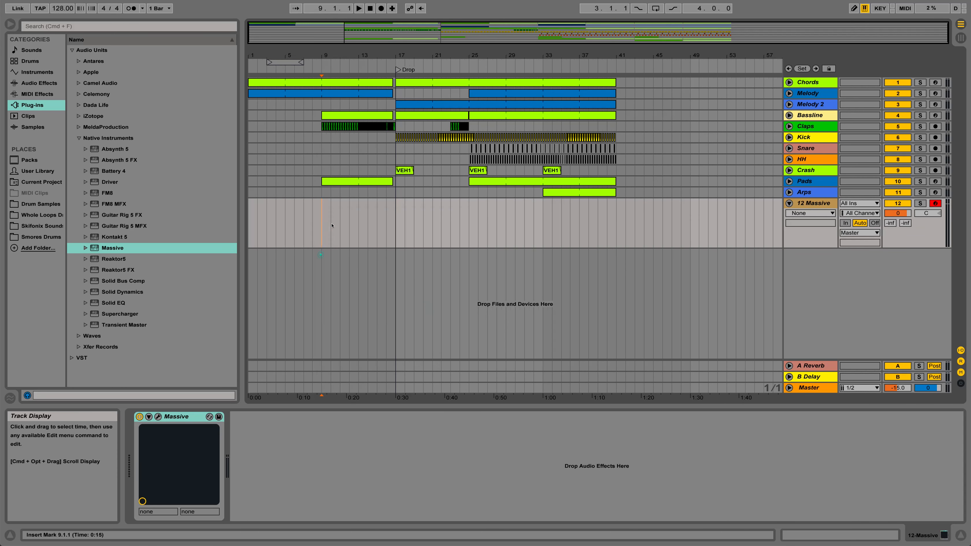
pyautogui.moveTo(331, 225); pyautogui.dragTo(395, 226)
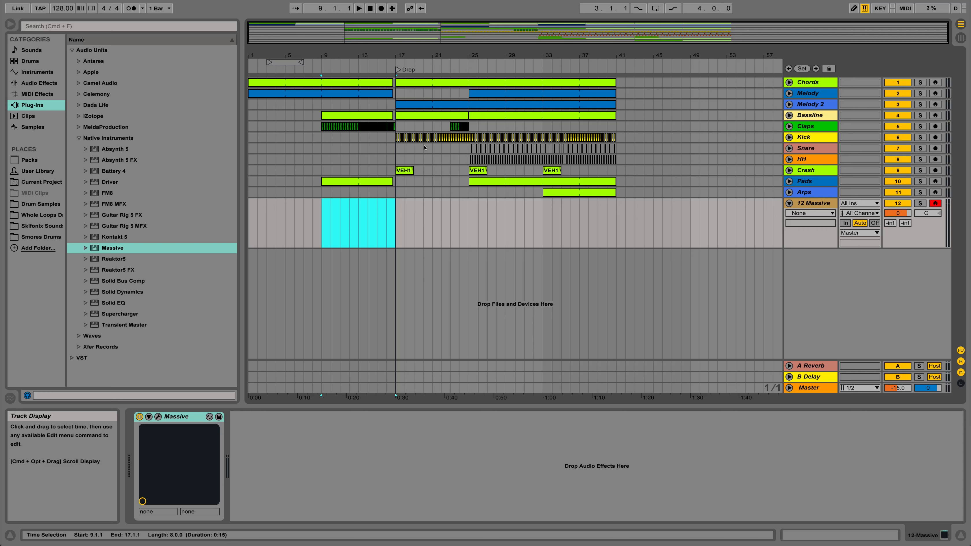
pyautogui.press('super+shift+m')
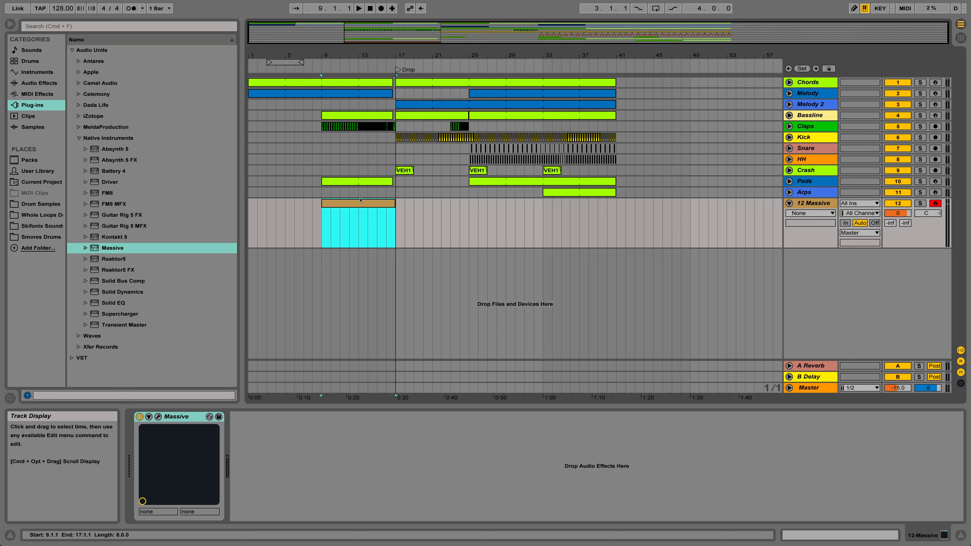
# - Draw a C1 note spanning all eight bars of the new clip, and solo the Massive track to audition it
pyautogui.doubleClick(359, 229)
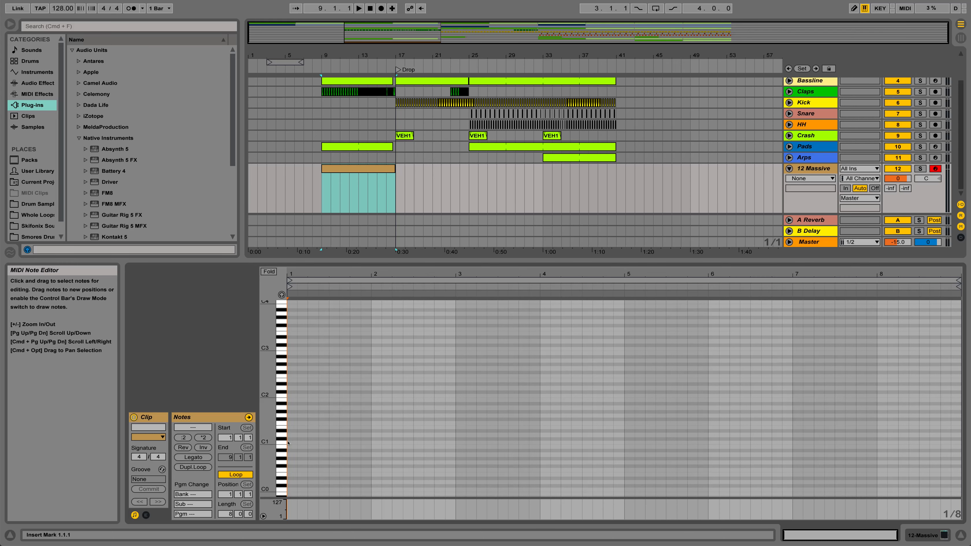
pyautogui.moveTo(287, 442); pyautogui.dragTo(961, 442)
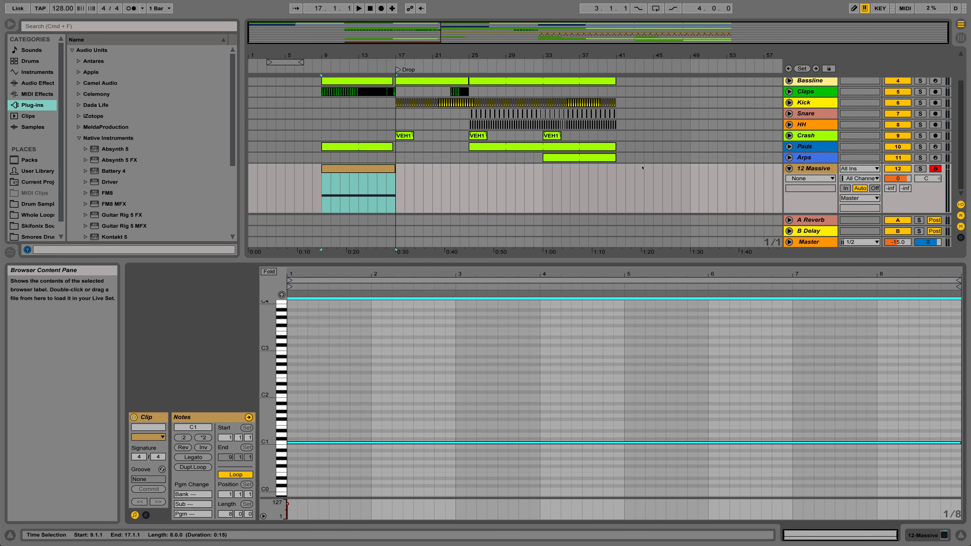
pyautogui.click(919, 169)
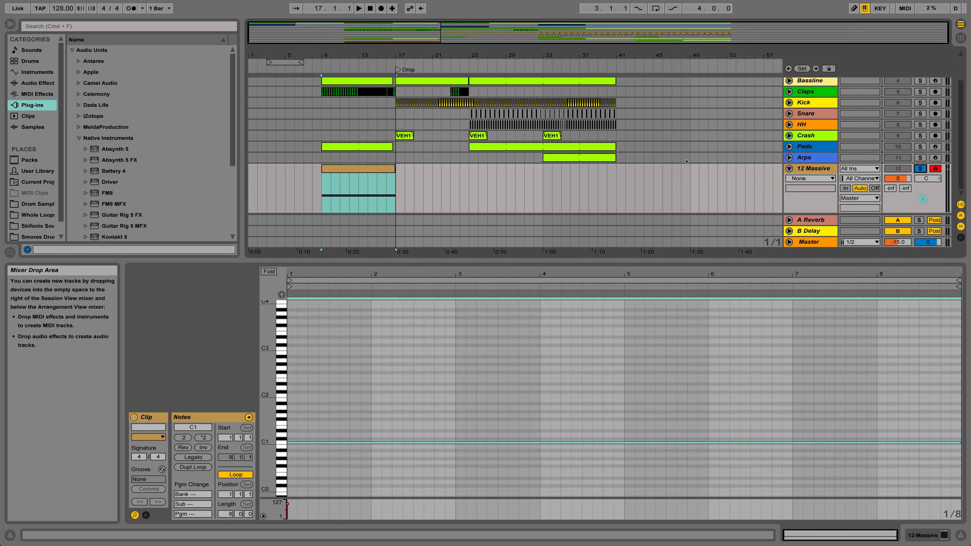
pyautogui.click(369, 168)
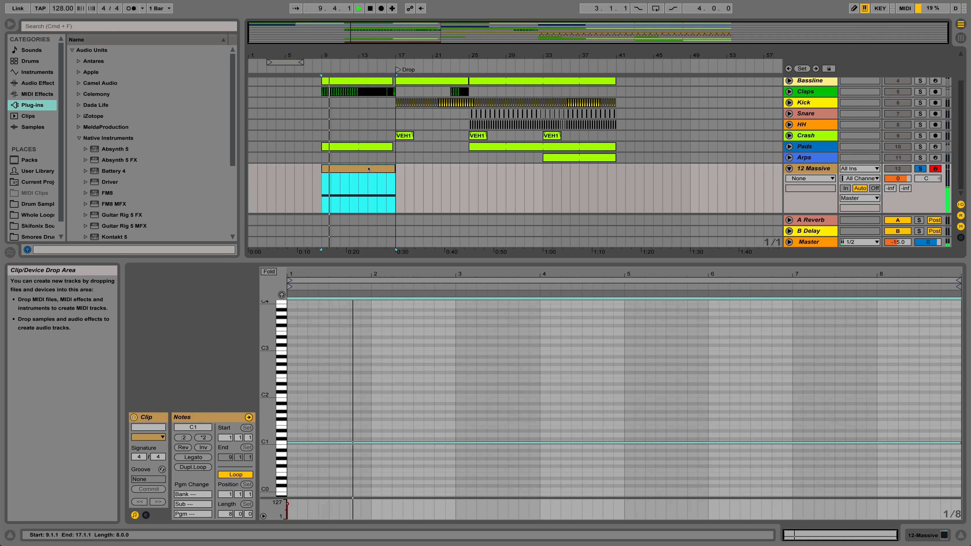
pyautogui.press('space')
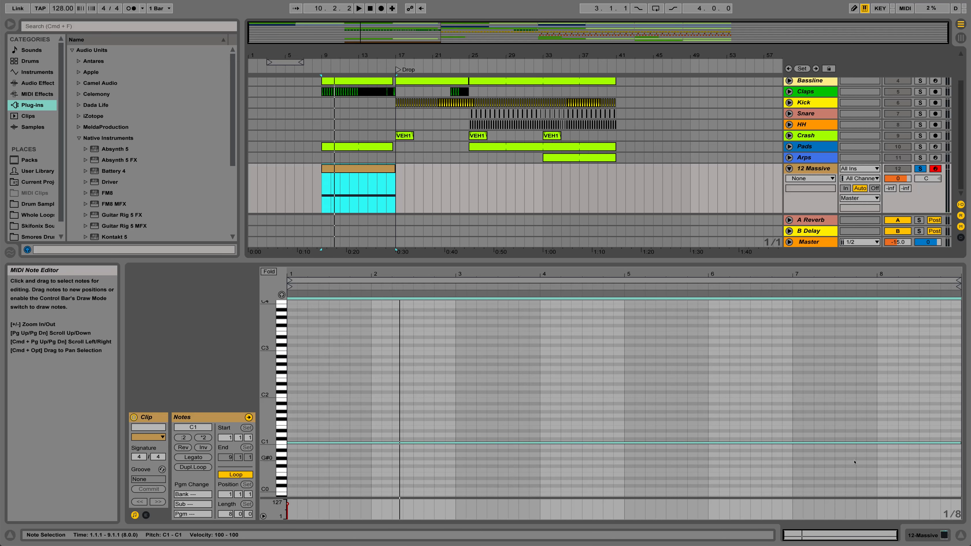
# - Show the Massive track's device chain and reopen the Massive plug-in window, clear of the track controls
pyautogui.click(929, 536)
pyautogui.click(921, 535)
pyautogui.click(916, 534)
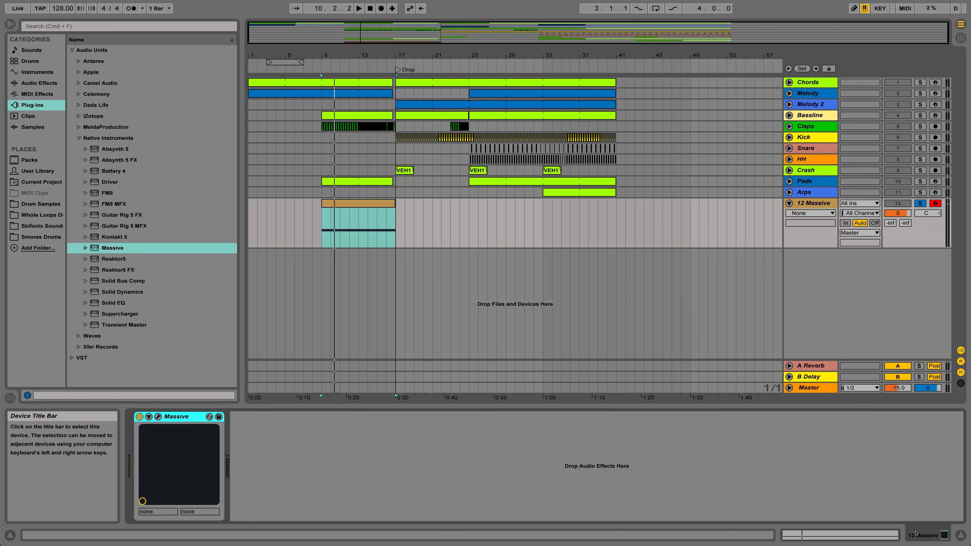
pyautogui.doubleClick(808, 203)
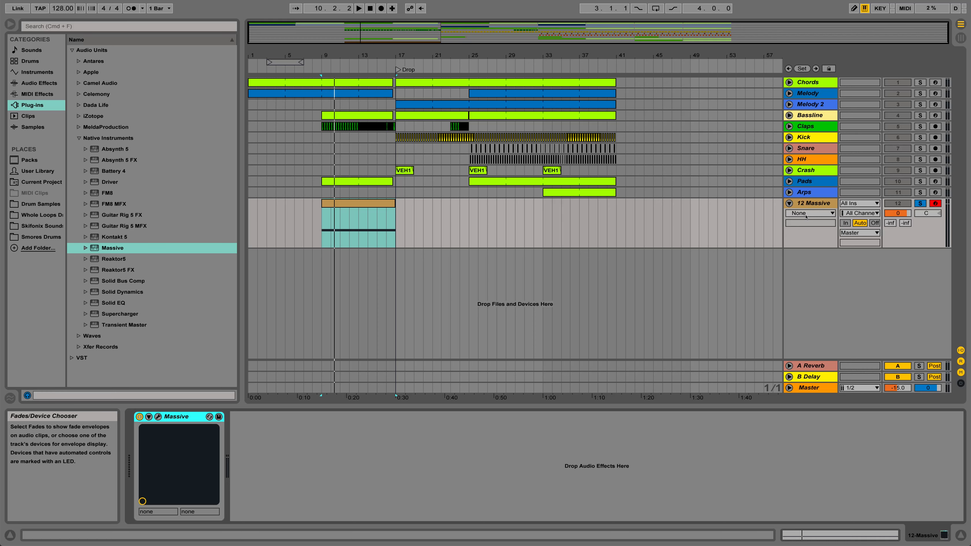
pyautogui.click(158, 417)
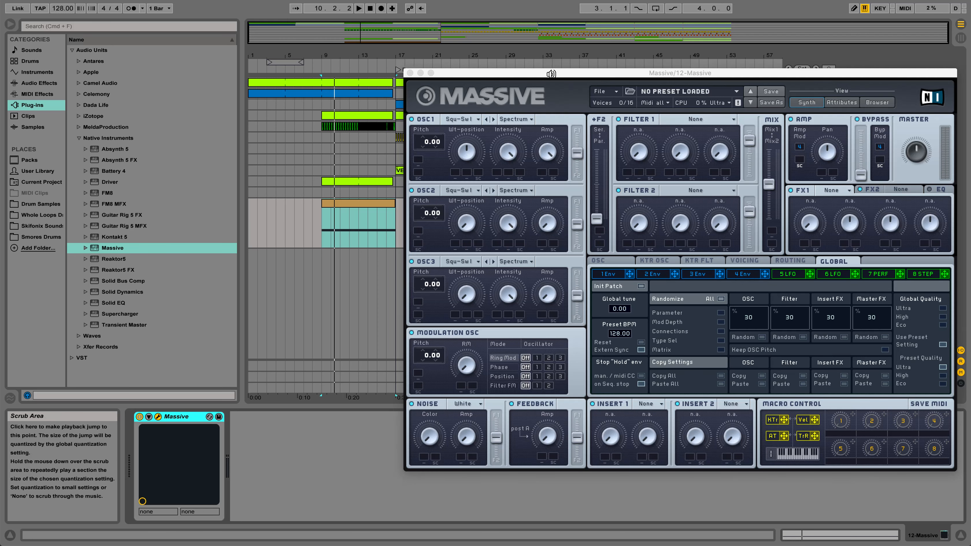
pyautogui.moveTo(561, 74); pyautogui.dragTo(507, 76)
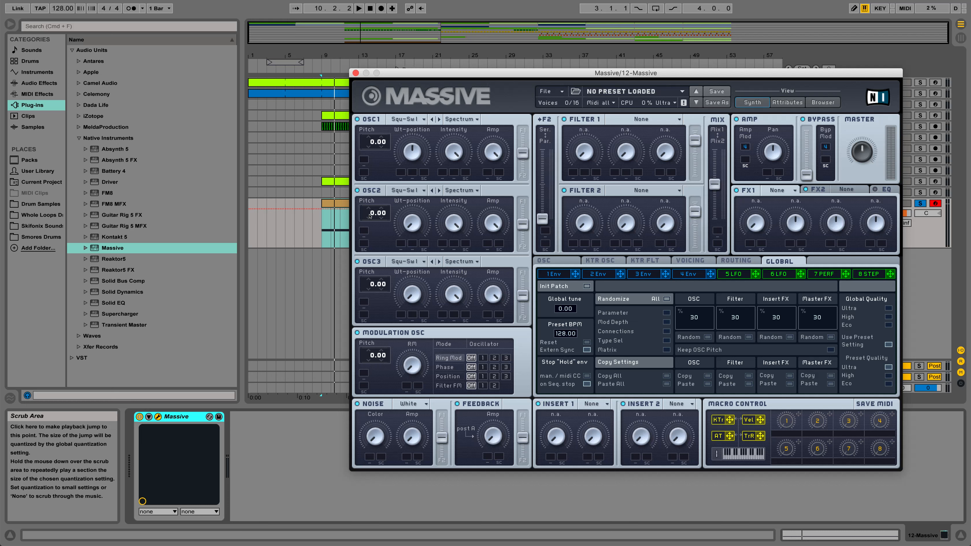
# - Set the pitch of OSC2 and OSC3 to -12.00 and audition the clip
pyautogui.moveTo(370, 216); pyautogui.dragTo(370, 228)
pyautogui.moveTo(369, 288); pyautogui.dragTo(366, 297)
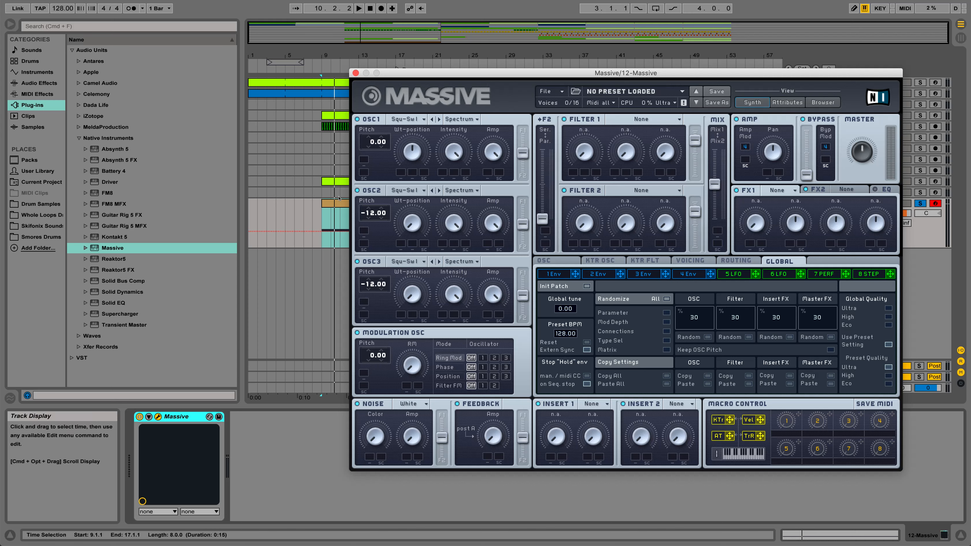
pyautogui.press('space')
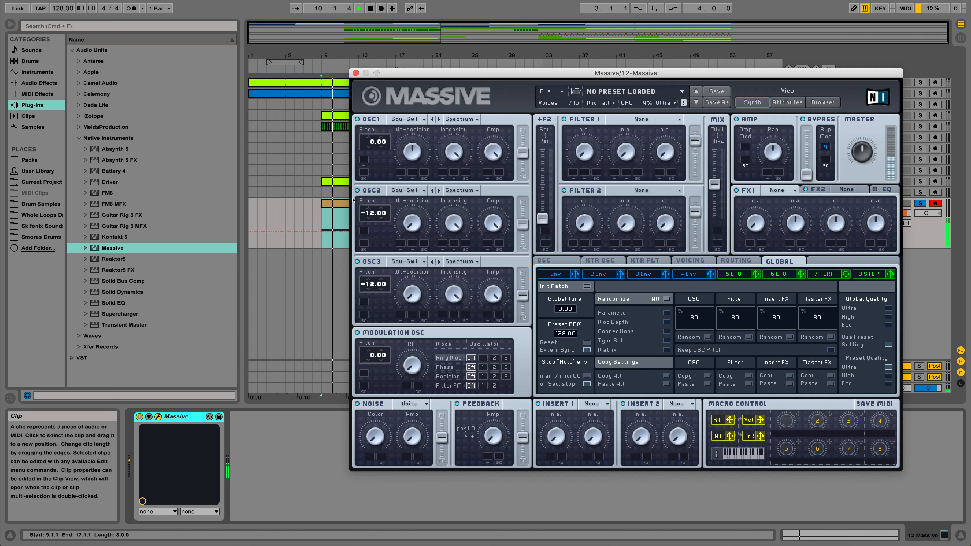
pyautogui.click(339, 222)
pyautogui.press('space')
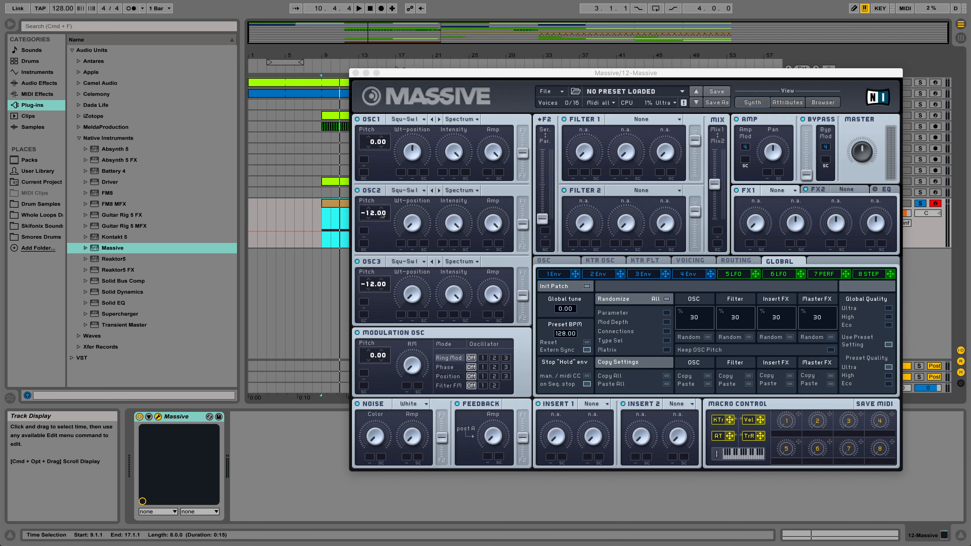
# - Detune OSC2 to a pitch of -12.08 and OSC3 to -11.97, and audition the clip
pyautogui.moveTo(383, 216); pyautogui.dragTo(383, 219)
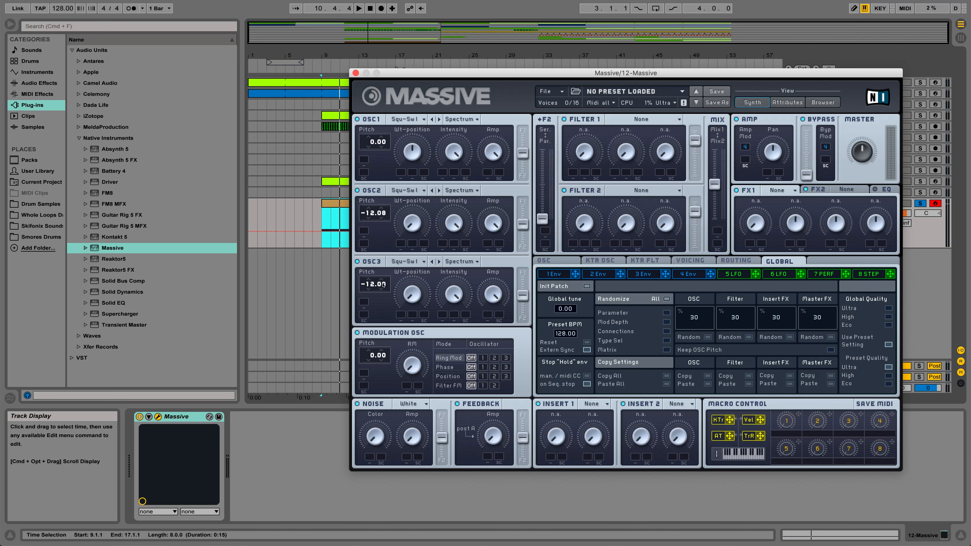
pyautogui.moveTo(383, 284); pyautogui.dragTo(383, 292)
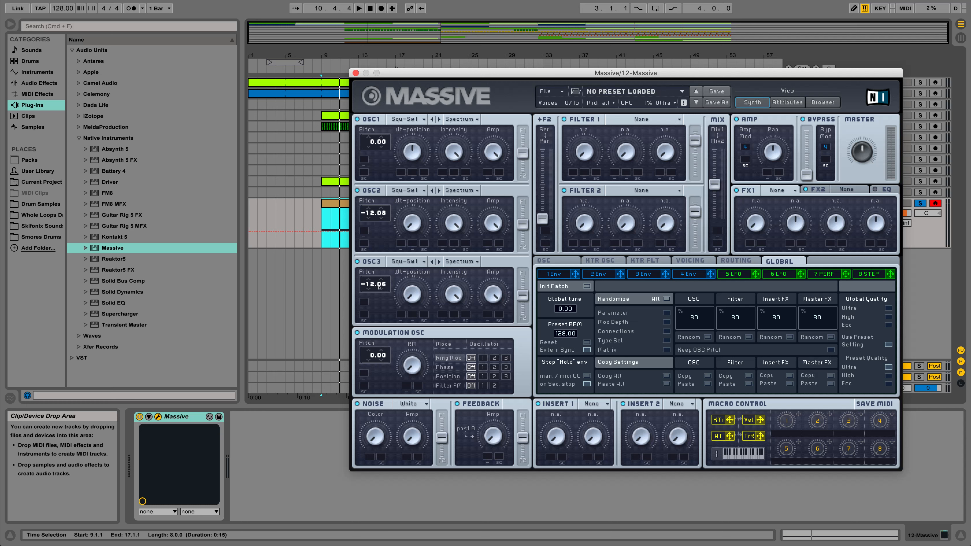
pyautogui.moveTo(381, 287); pyautogui.dragTo(385, 276)
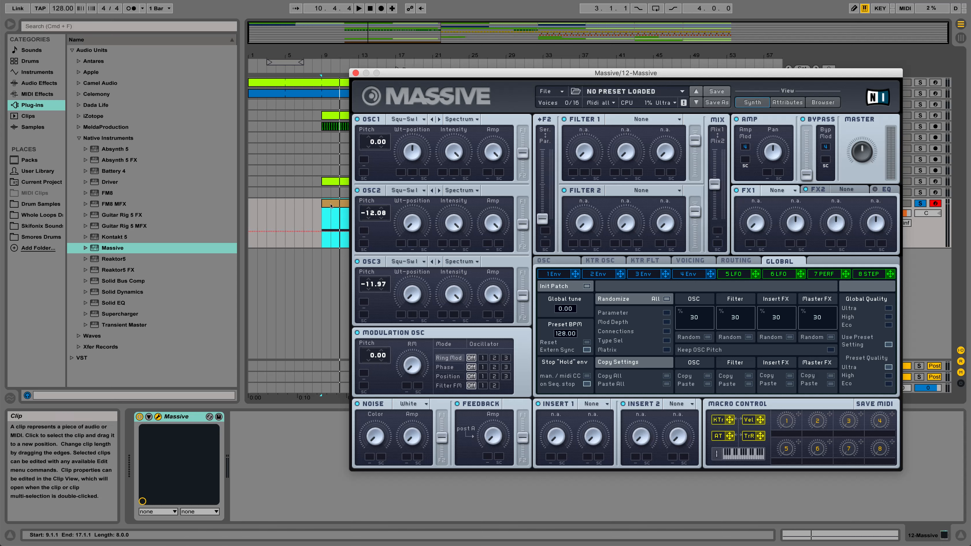
pyautogui.press('space')
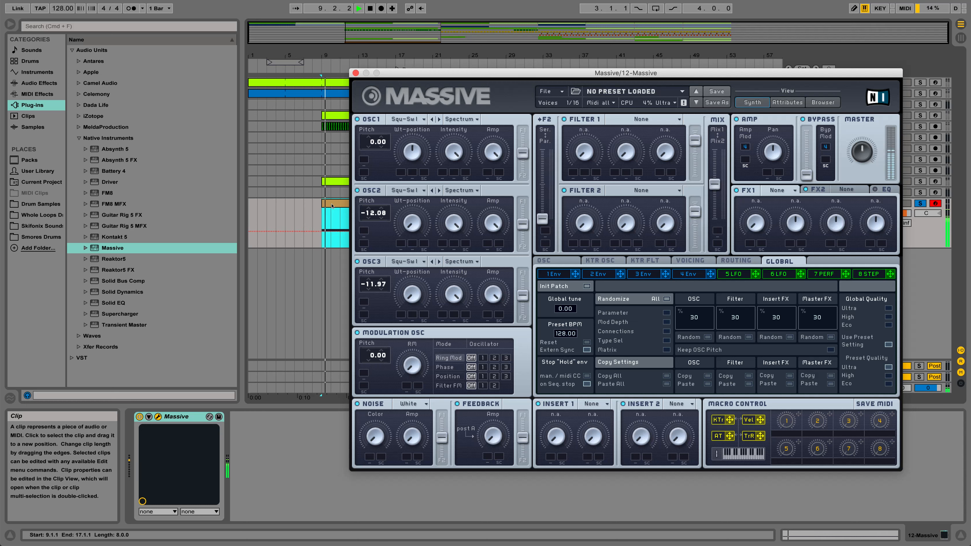
pyautogui.press('space')
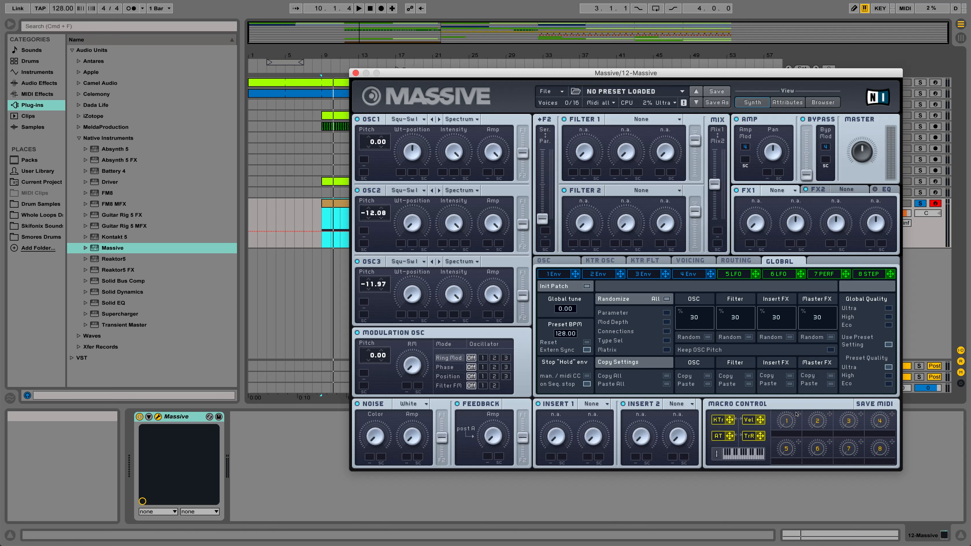
# - Assign macro 1 to the OSC1 pitch with a modulation amount of 48.00, and audition the clip
pyautogui.moveTo(797, 414); pyautogui.dragTo(365, 162)
pyautogui.moveTo(372, 160); pyautogui.dragTo(383, 110)
pyautogui.press('space')
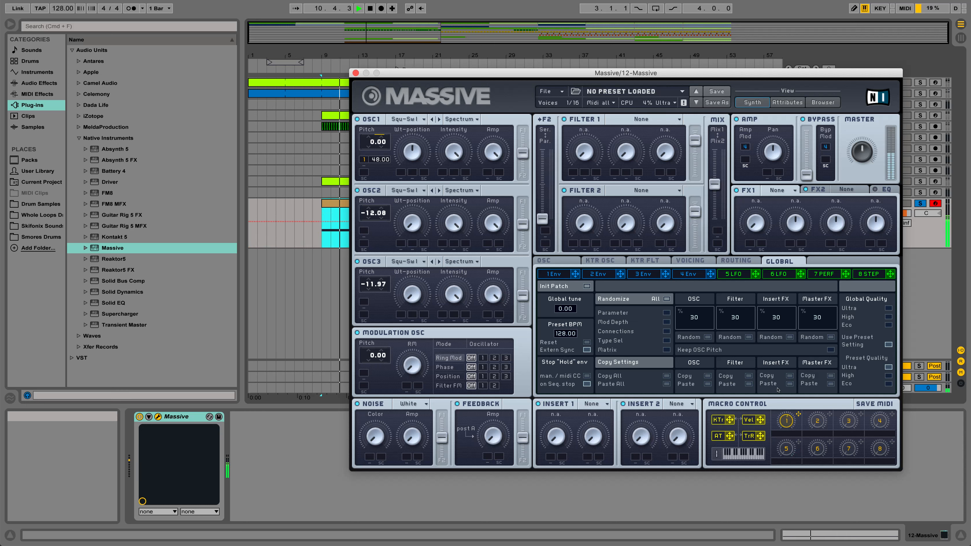
pyautogui.press('space')
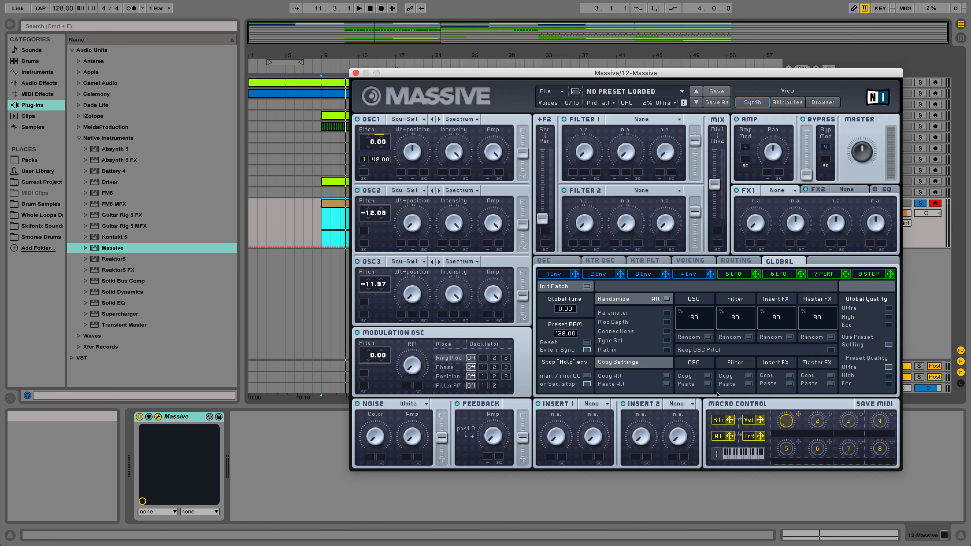
# - Assign macro 1 to the OSC2 and OSC3 pitches with a modulation amount of 48.00 each, and audition the clip
pyautogui.moveTo(798, 414); pyautogui.dragTo(377, 183)
pyautogui.moveTo(374, 230); pyautogui.dragTo(377, 233)
pyautogui.moveTo(798, 414); pyautogui.dragTo(386, 250)
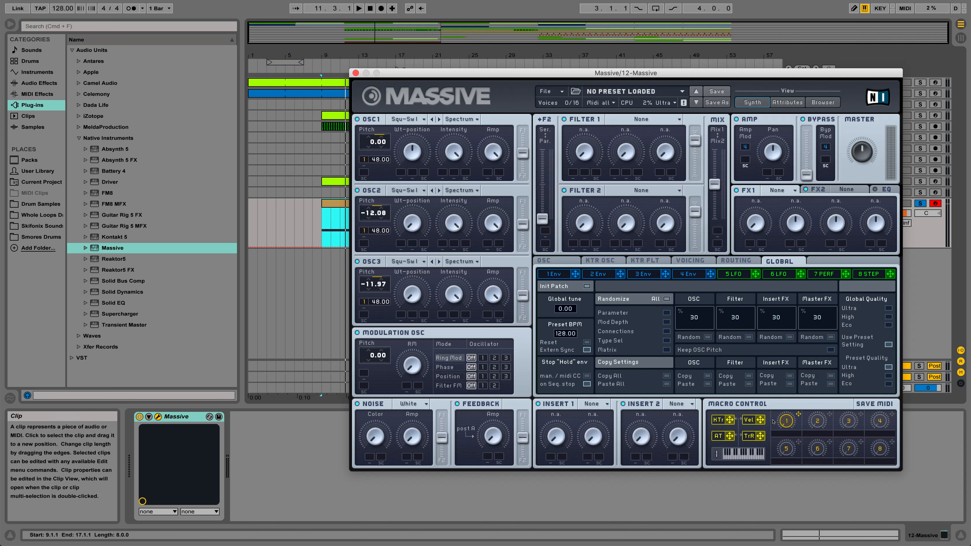
pyautogui.press('space')
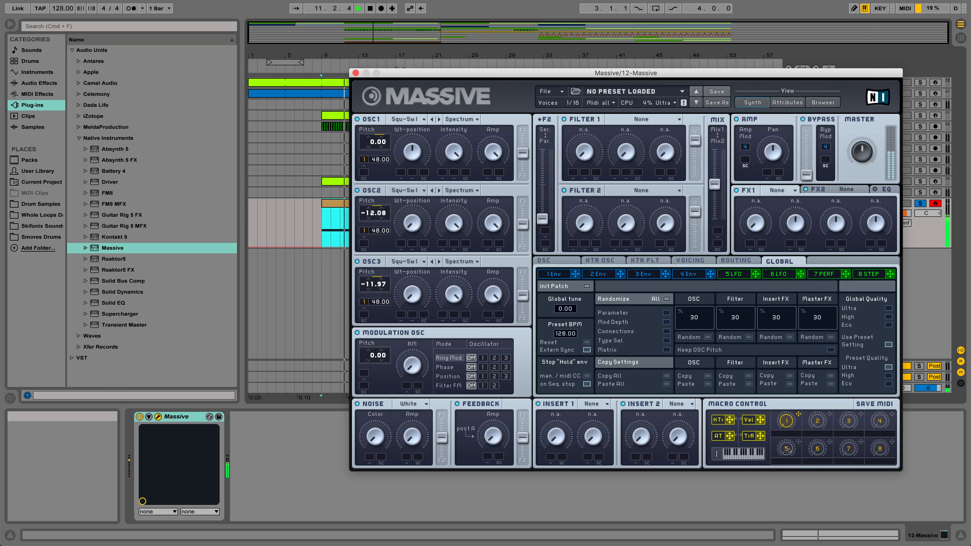
pyautogui.press('space')
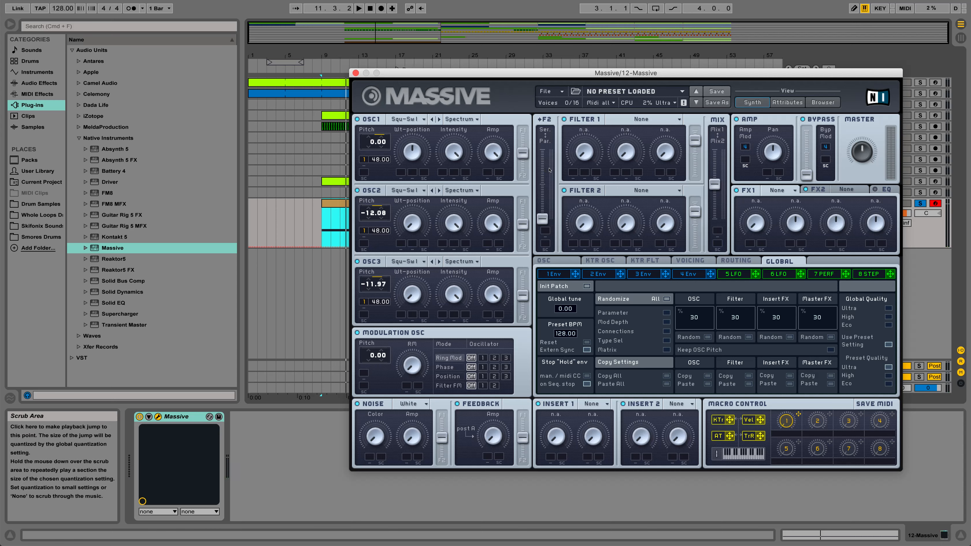
# - Set Massive's unison voices to 7, audition the clip, and turn on the Pitch Cutoff unison spread
pyautogui.click(685, 261)
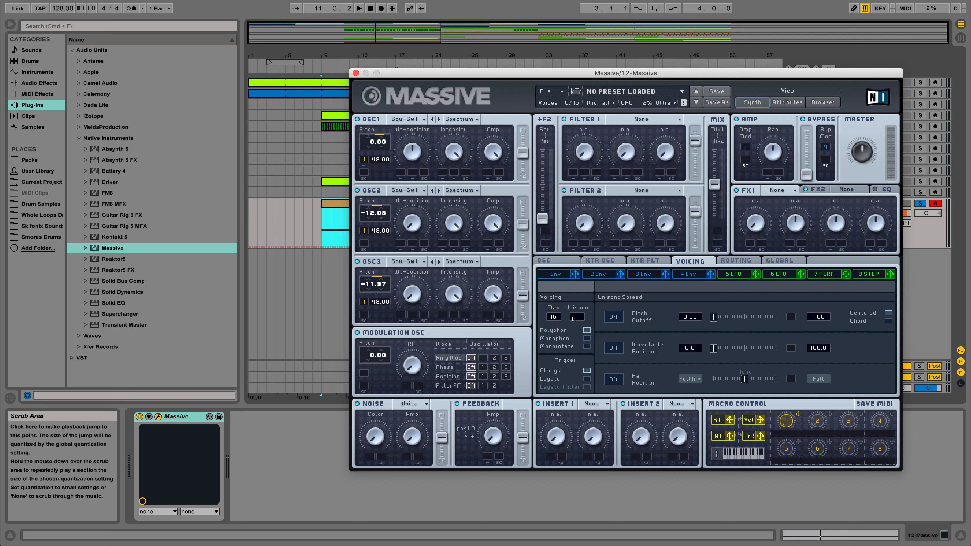
pyautogui.moveTo(574, 318); pyautogui.dragTo(585, 300)
pyautogui.press('space')
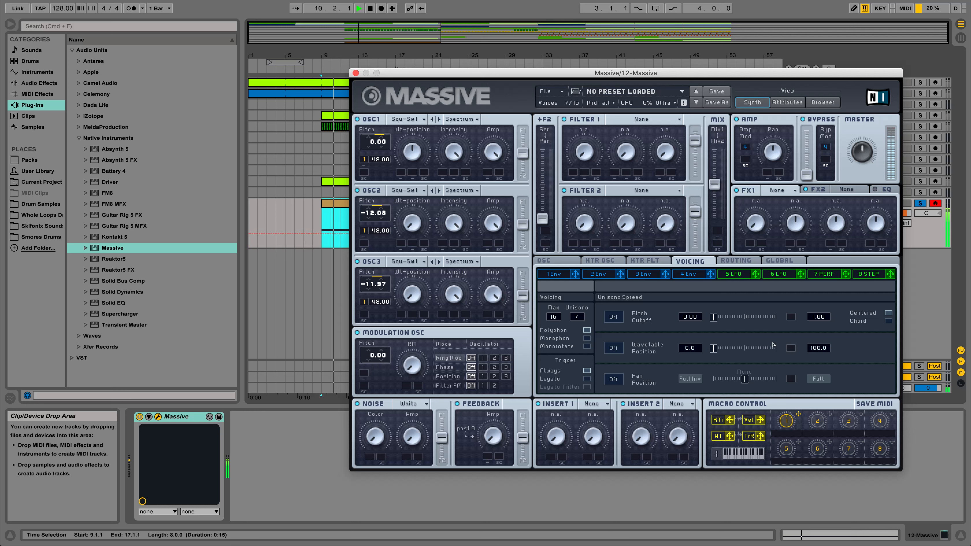
pyautogui.press('space')
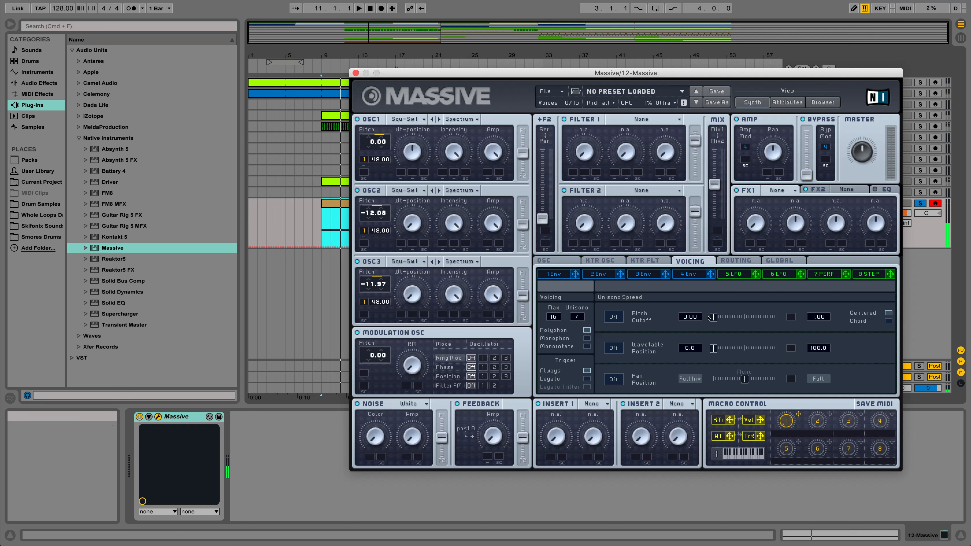
pyautogui.click(613, 317)
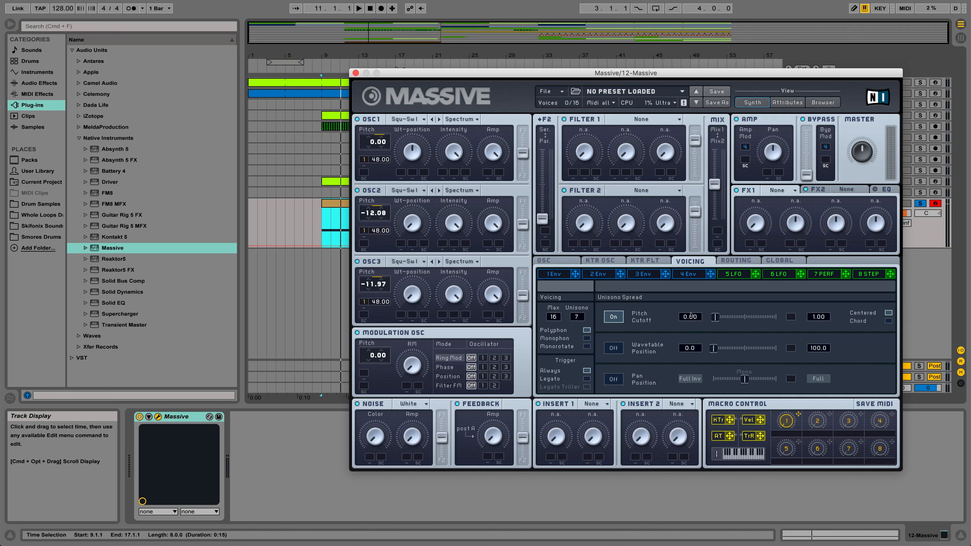
# - Audition the clip and load the Dimension Expander effect in Massive's FX1 slot
pyautogui.press('space')
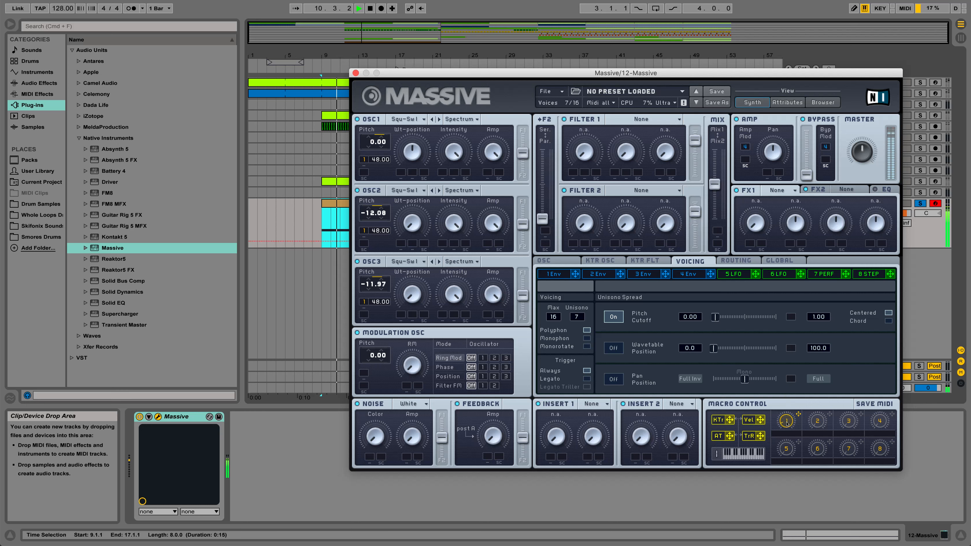
pyautogui.press('space')
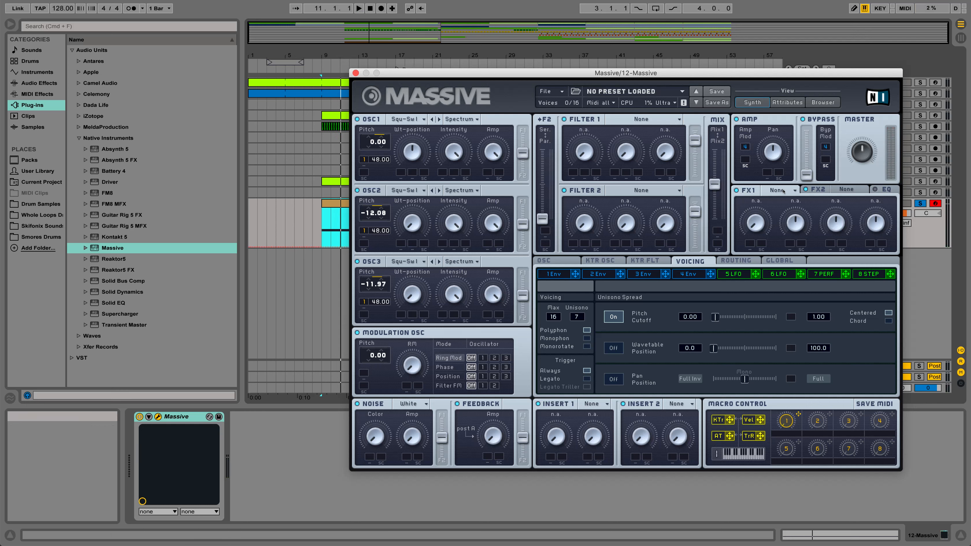
pyautogui.click(783, 191)
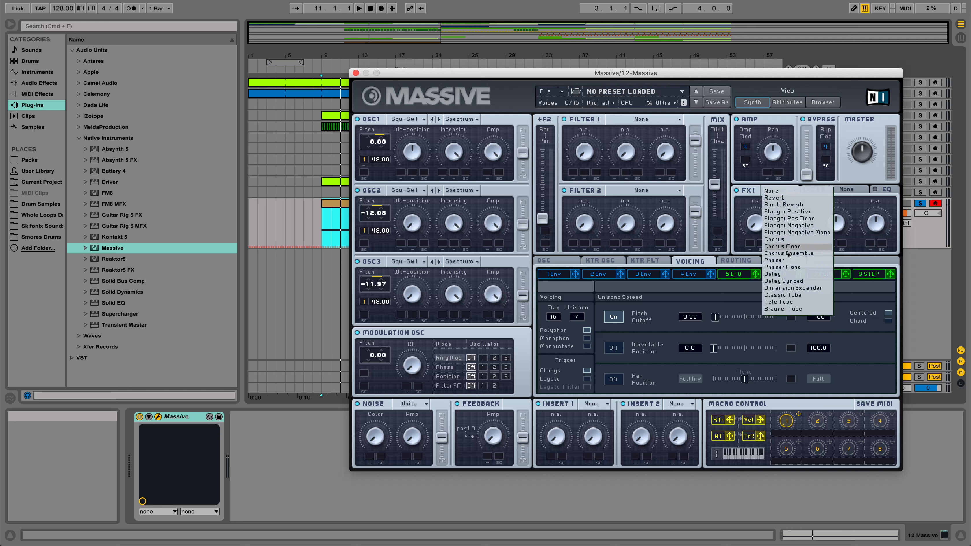
pyautogui.click(790, 287)
pyautogui.moveTo(753, 223); pyautogui.dragTo(748, 170)
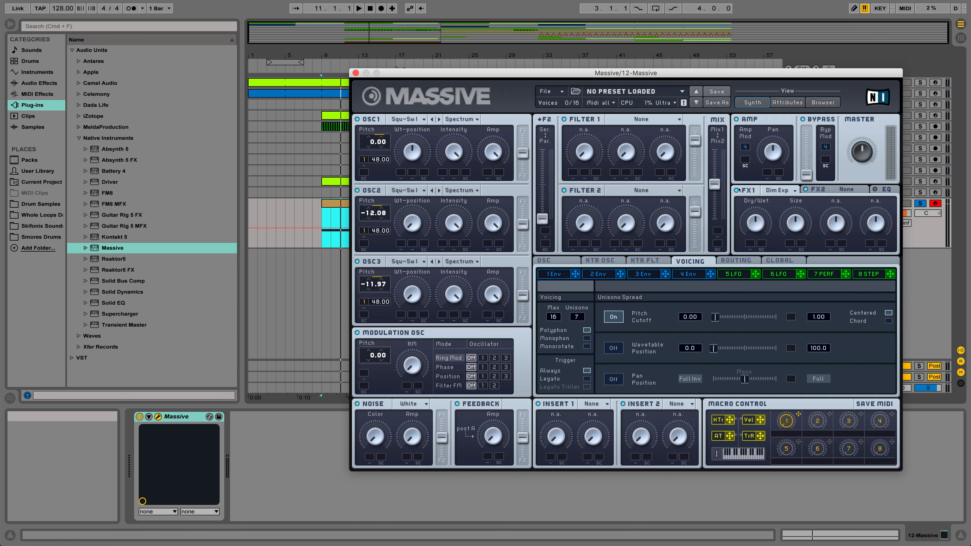
# - Load Reverb in the FX2 slot and raise its density and color
pyautogui.click(841, 192)
pyautogui.click(842, 191)
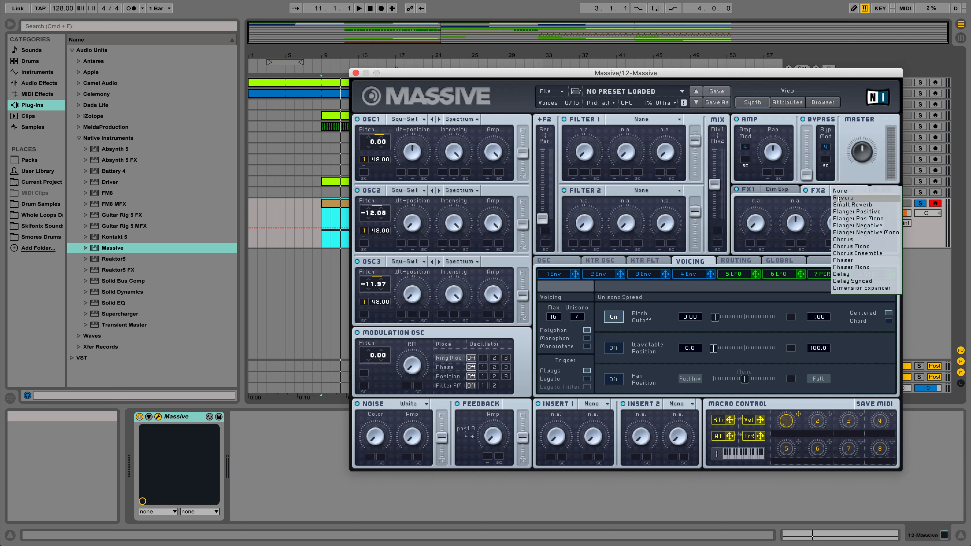
pyautogui.click(840, 197)
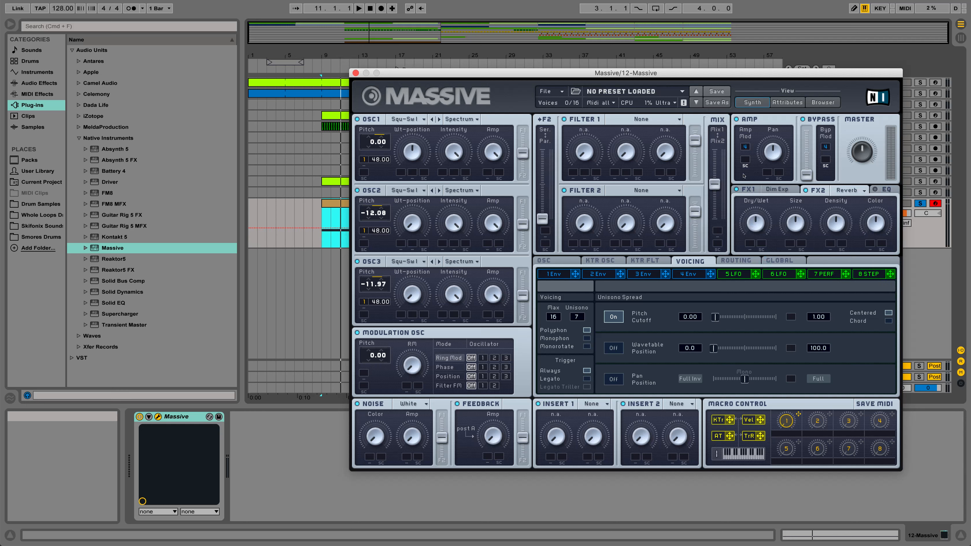
pyautogui.moveTo(841, 230); pyautogui.dragTo(870, 196)
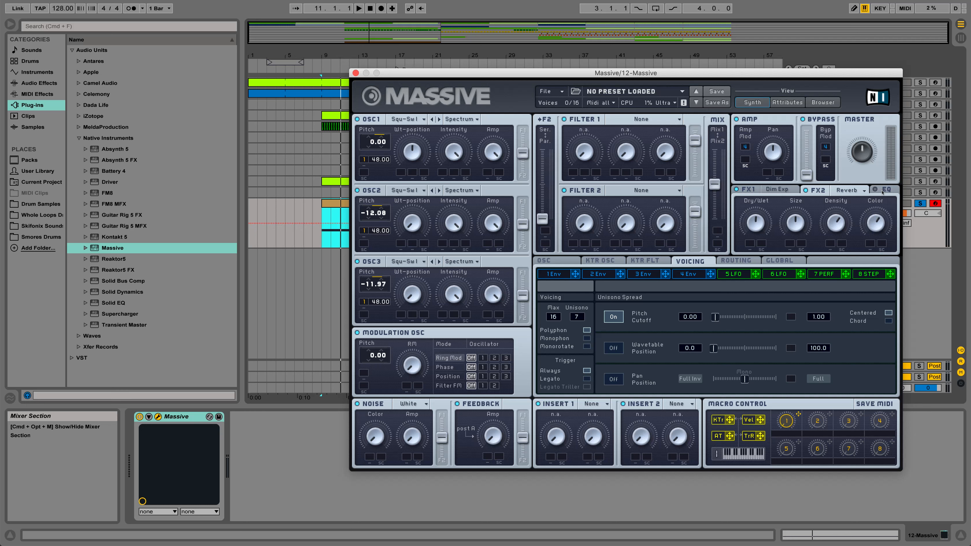
# - Turn on the EQ, raise the high shelf, lower the low shelf, and audition the clip while moving macro 1
pyautogui.click(875, 191)
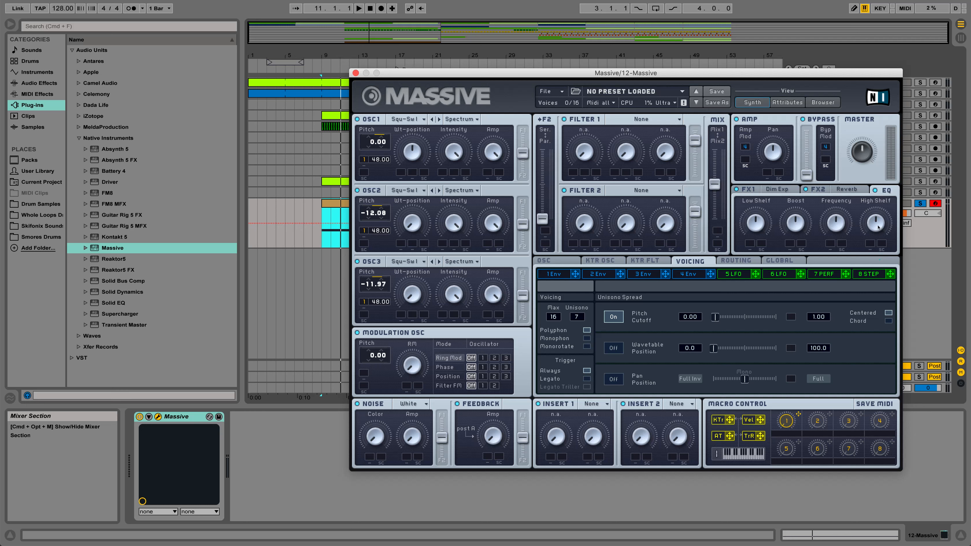
pyautogui.moveTo(877, 227); pyautogui.dragTo(877, 218)
pyautogui.moveTo(759, 223); pyautogui.dragTo(760, 235)
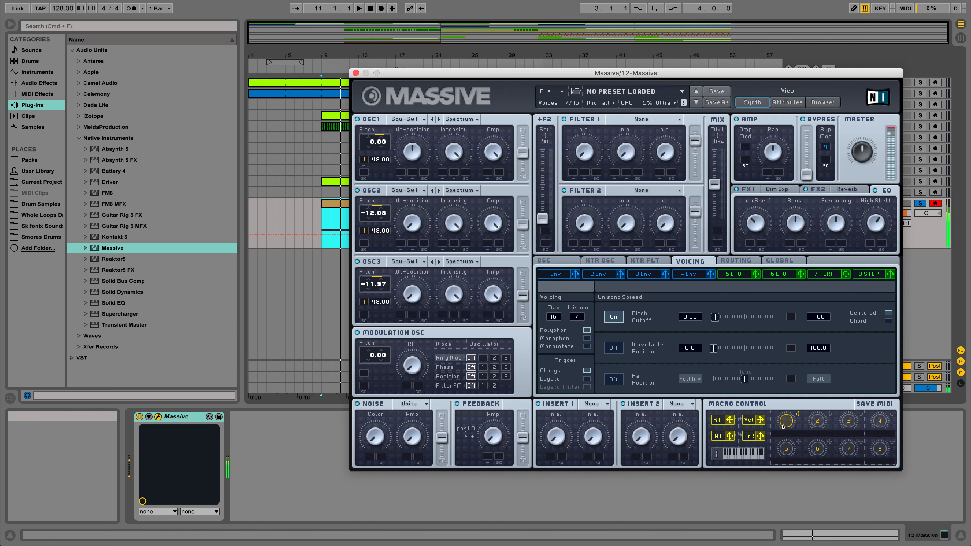
pyautogui.moveTo(783, 427)
pyautogui.mouseDown()
pyautogui.moveTo(774, 352)
pyautogui.moveTo(782, 443)
pyautogui.mouseUp()
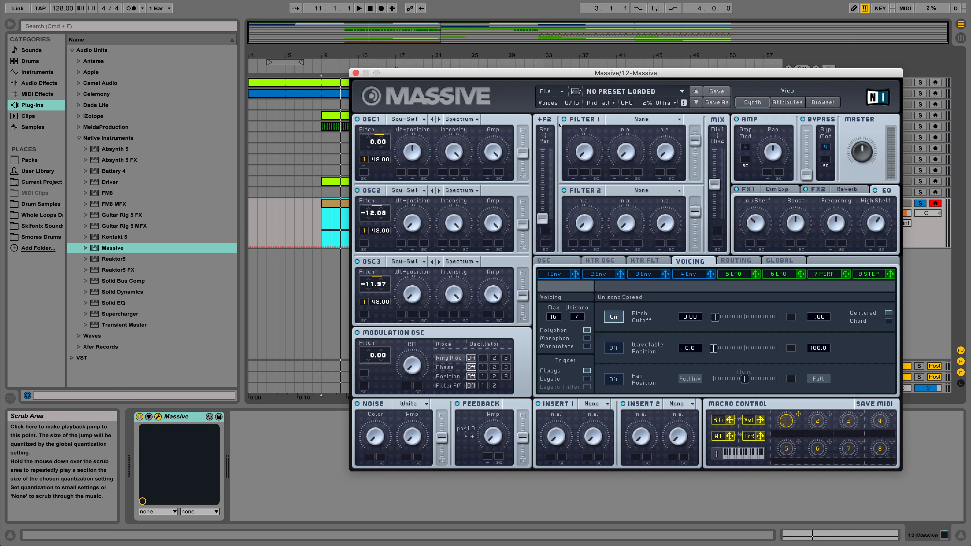
# - Set Filter 1 to Lowpass 4 and route OSC1, OSC2 and OSC3 entirely into Filter 1
pyautogui.click(632, 116)
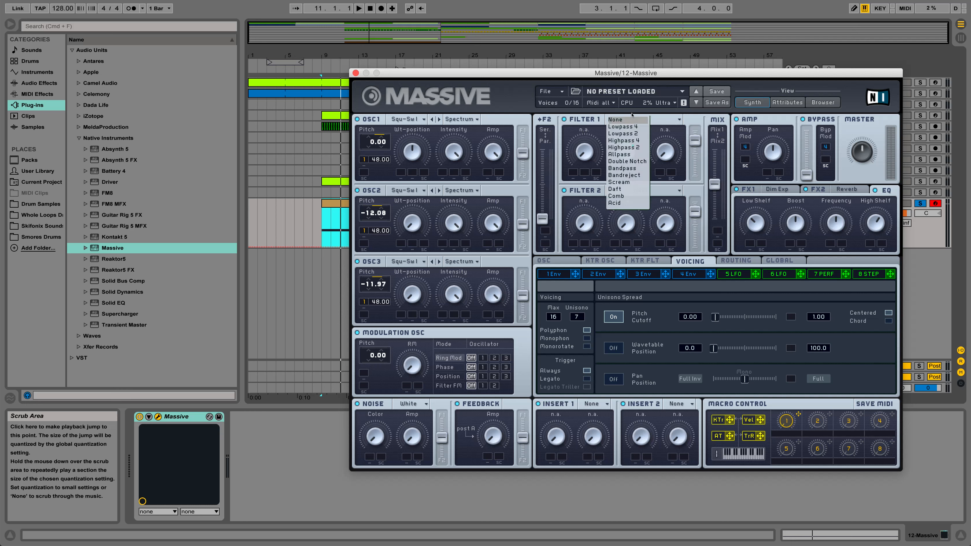
pyautogui.click(623, 126)
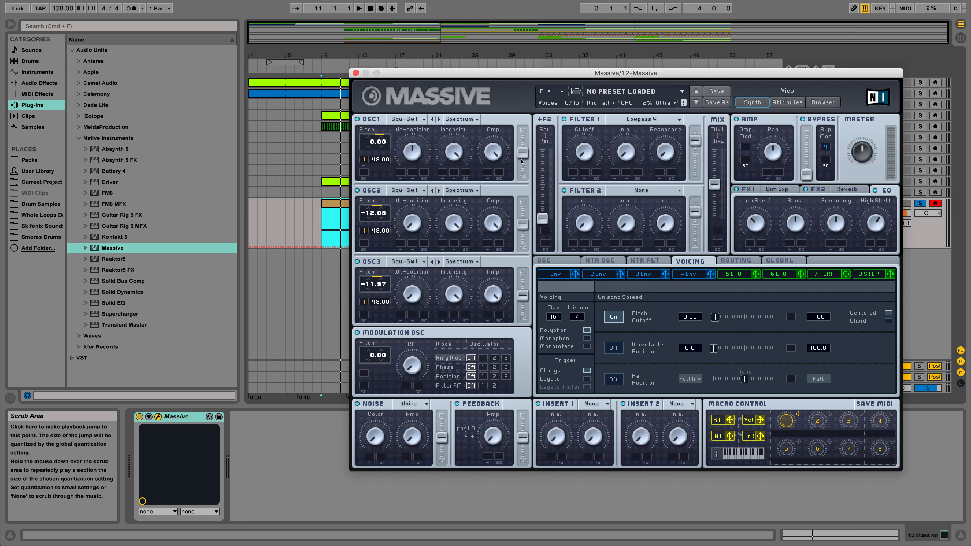
pyautogui.moveTo(522, 153); pyautogui.dragTo(522, 129)
pyautogui.moveTo(522, 224); pyautogui.dragTo(522, 201)
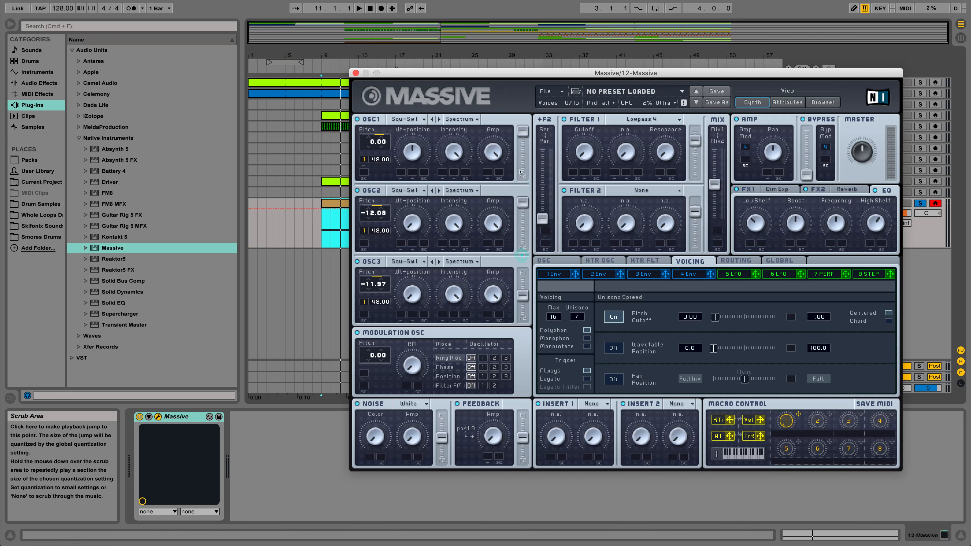
pyautogui.moveTo(522, 295); pyautogui.dragTo(522, 273)
# - Audition the clip while raising the Filter 1 cutoff
pyautogui.press('space')
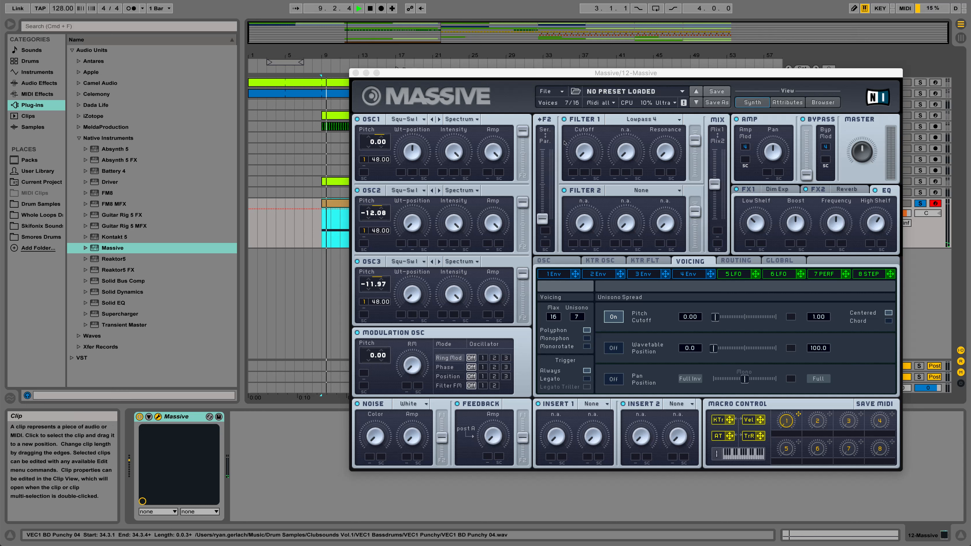
pyautogui.moveTo(579, 150); pyautogui.dragTo(577, 114)
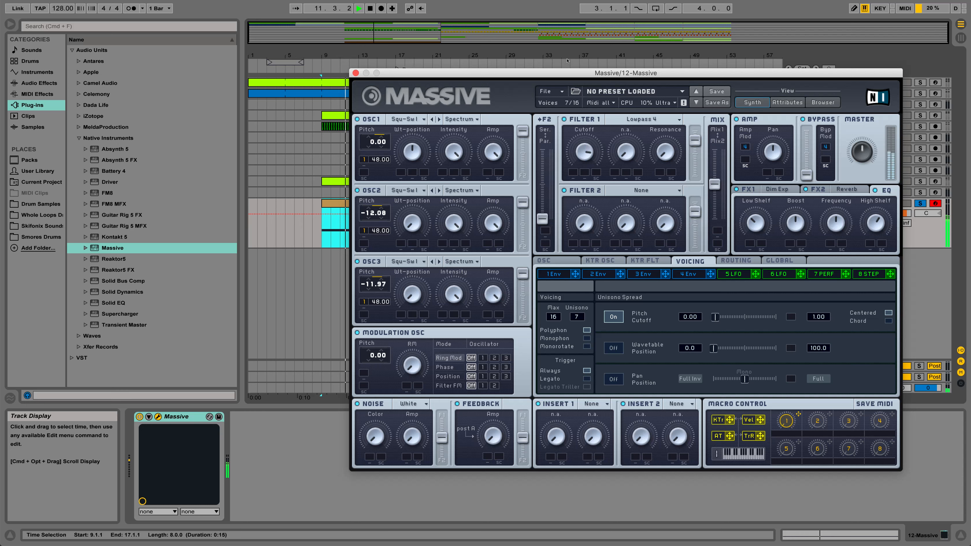
pyautogui.press('space')
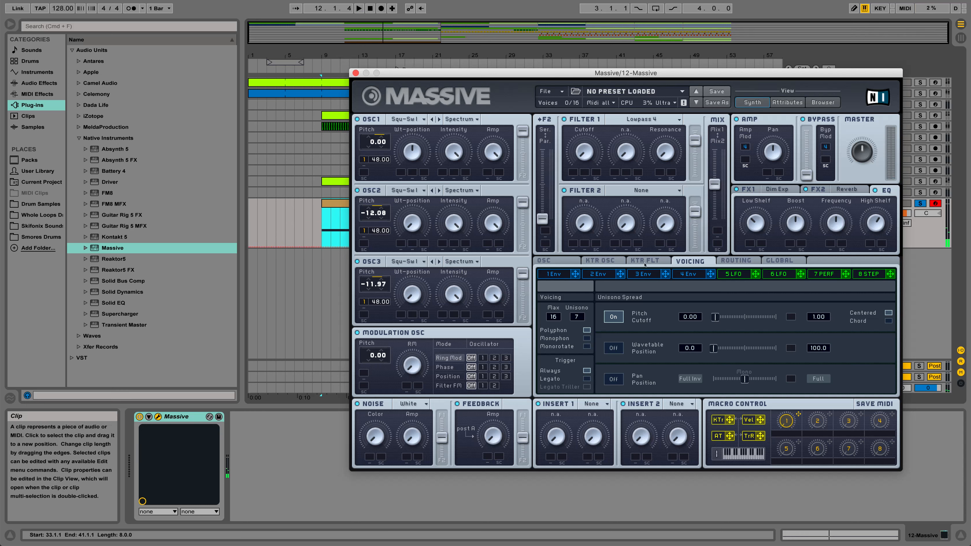
# - Assign macro 1 to the Filter 1 cutoff with its modulation range opening the filter, and audition the clip
pyautogui.moveTo(798, 413); pyautogui.dragTo(568, 97)
pyautogui.press('space')
pyautogui.press('space')
pyautogui.click(333, 234)
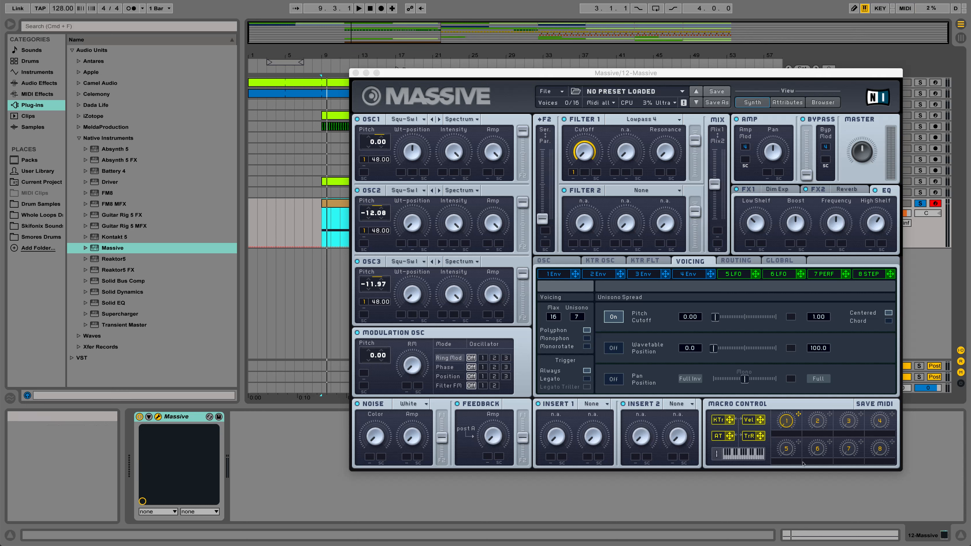
pyautogui.click(782, 419)
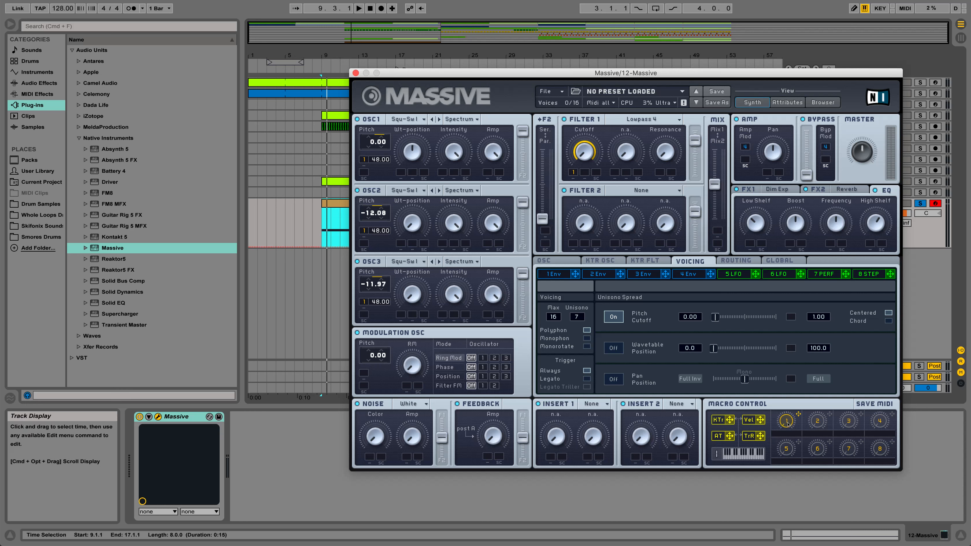
pyautogui.press('space')
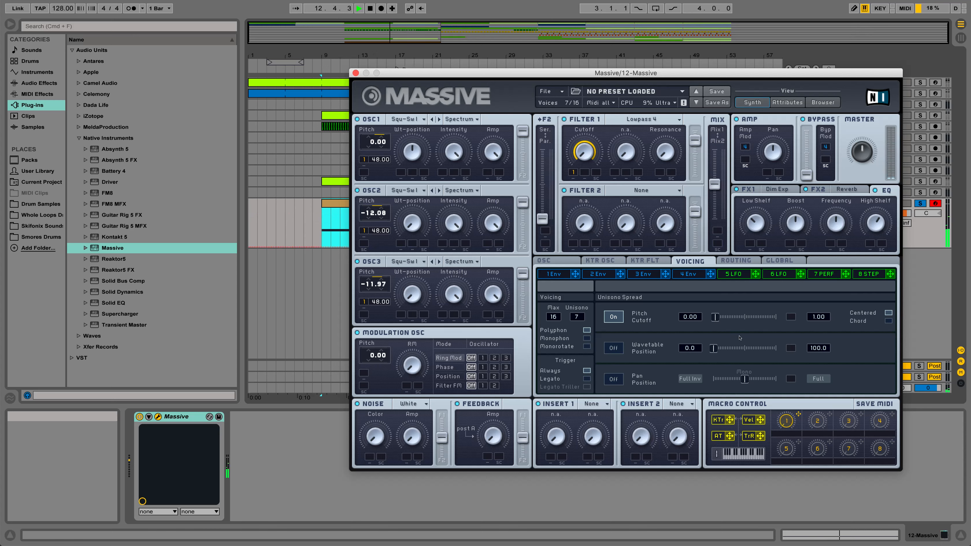
pyautogui.press('space')
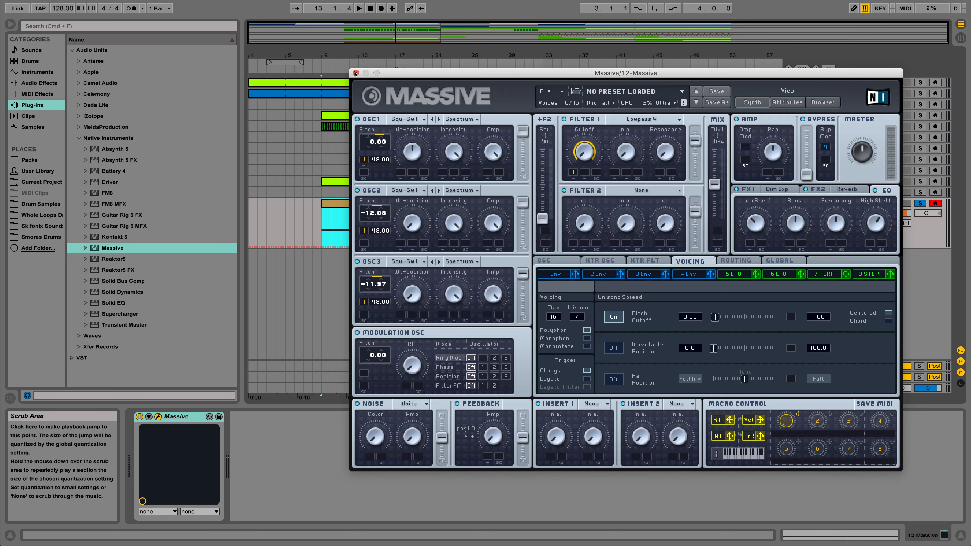
# - Close and reopen the Massive plug-in window, and reposition it clear of the clip's automation lane
pyautogui.click(354, 73)
pyautogui.doubleClick(368, 232)
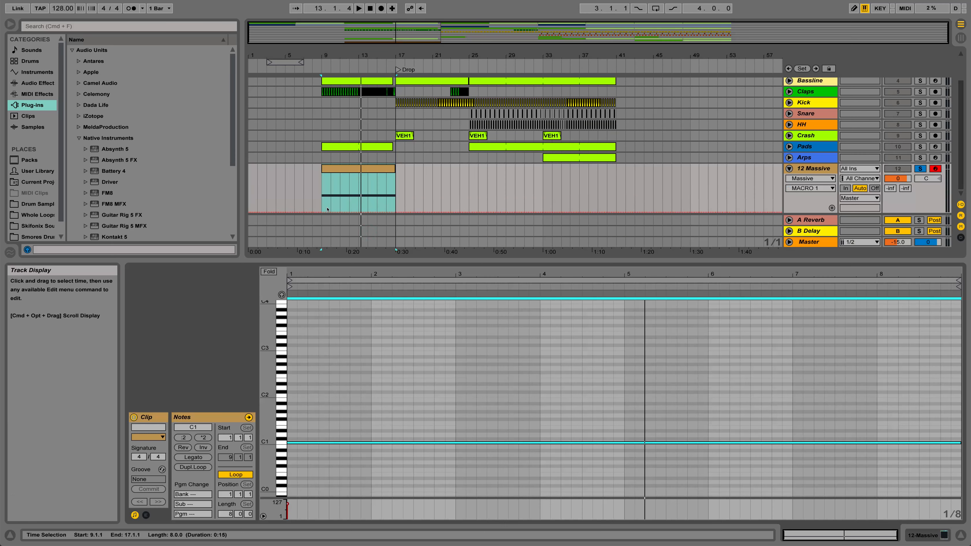
pyautogui.click(930, 535)
pyautogui.click(157, 416)
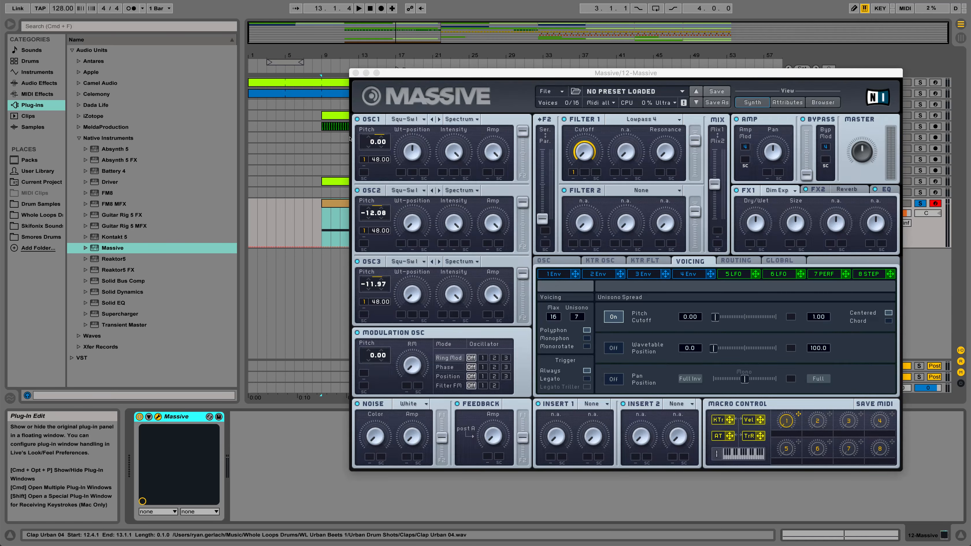
pyautogui.moveTo(350, 78); pyautogui.dragTo(432, 45)
pyautogui.moveTo(487, 40); pyautogui.dragTo(484, 39)
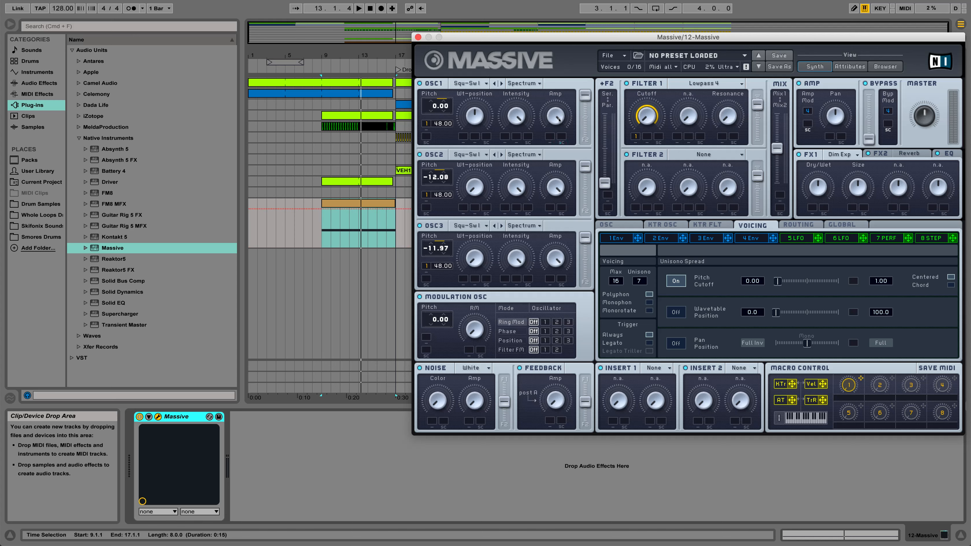
pyautogui.moveTo(558, 138); pyautogui.dragTo(511, 169)
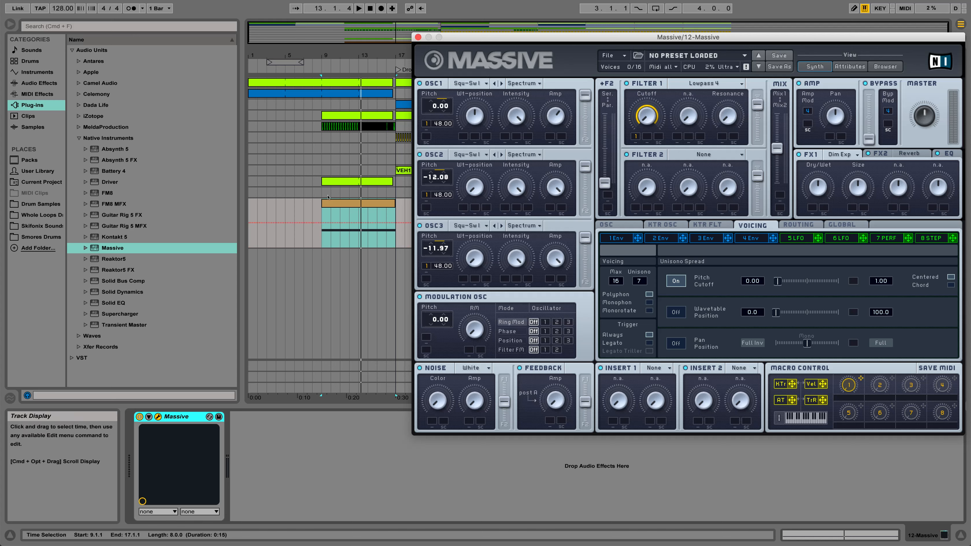
pyautogui.moveTo(555, 102); pyautogui.dragTo(556, 127)
pyautogui.moveTo(549, 110); pyautogui.dragTo(547, 86)
# - Draw a macro 1 automation ramp rising from the minimum at bar 9 to the maximum at bar 17
pyautogui.click(321, 247)
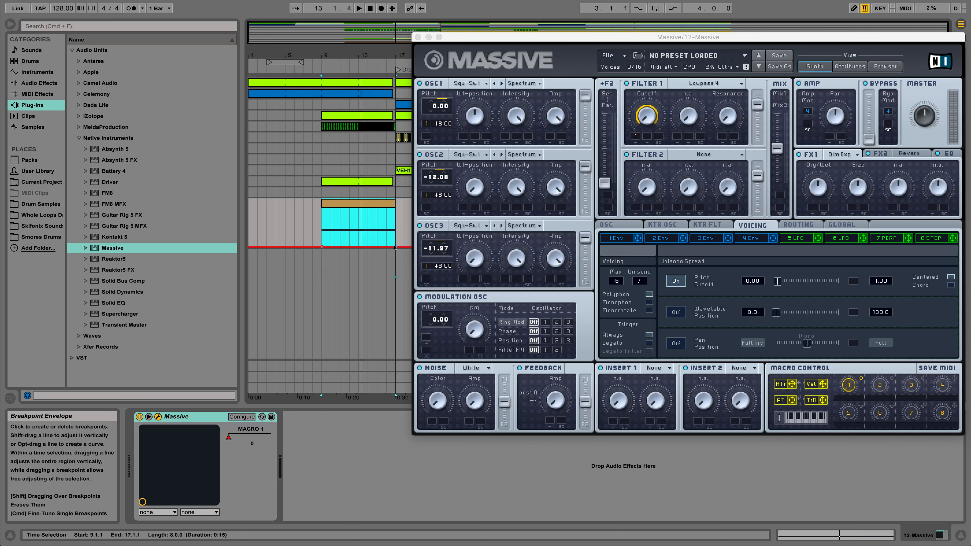
pyautogui.moveTo(395, 247); pyautogui.dragTo(396, 221)
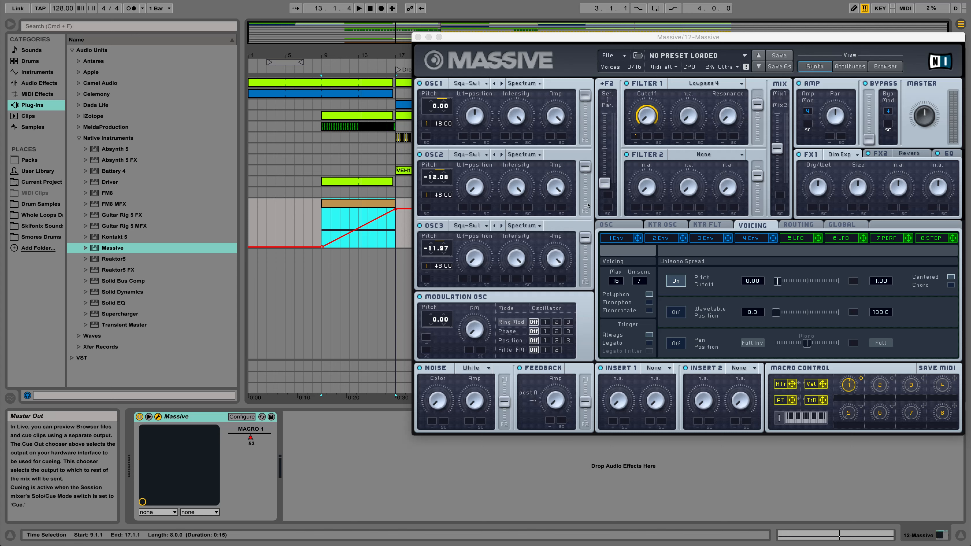
# - Lower the OSC1 amp slightly, show the macro 1 automation again, and re-enable the overridden automation
pyautogui.click(514, 211)
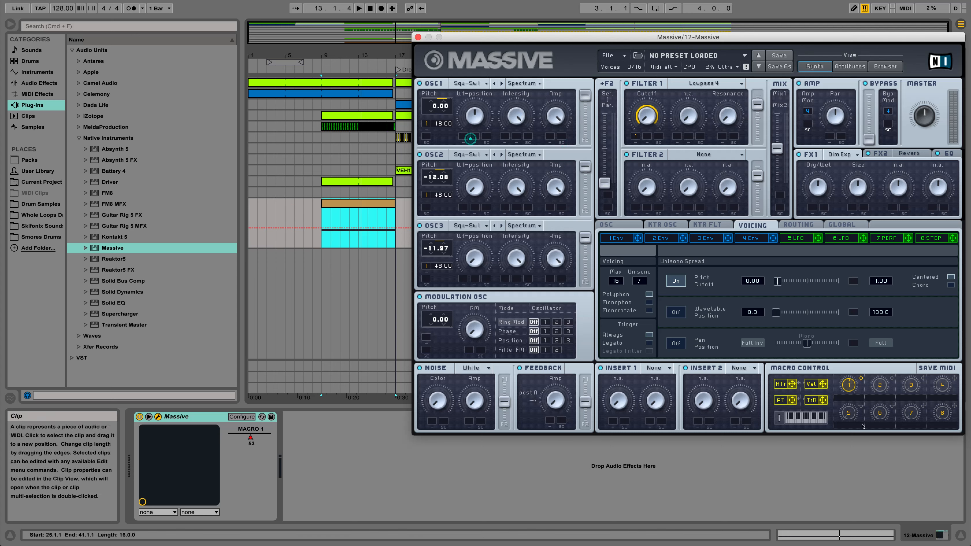
pyautogui.click(847, 384)
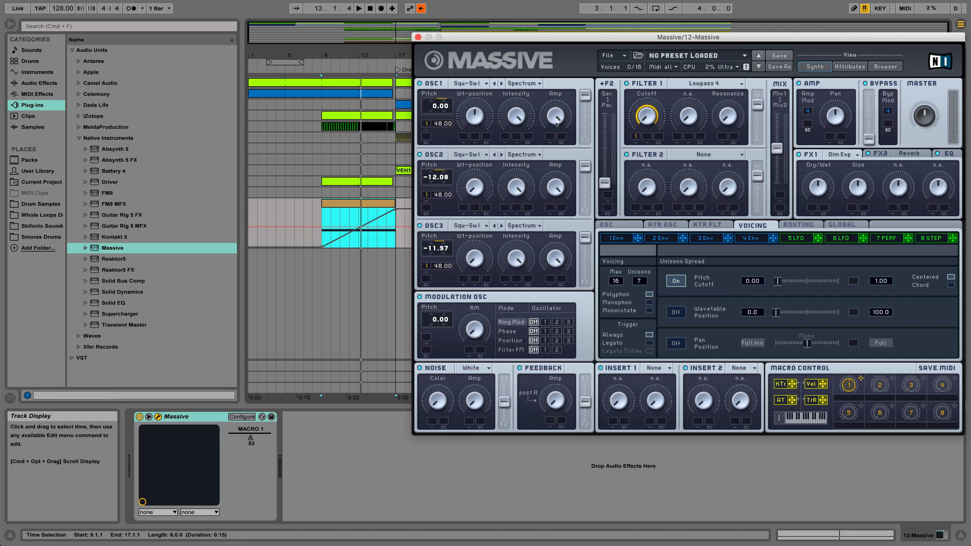
pyautogui.moveTo(557, 124); pyautogui.dragTo(554, 127)
pyautogui.click(847, 385)
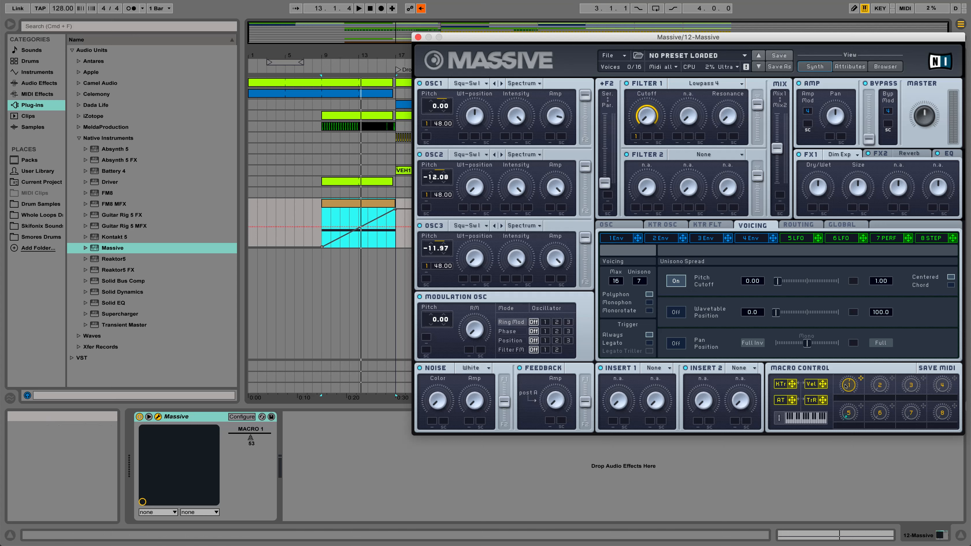
pyautogui.click(422, 9)
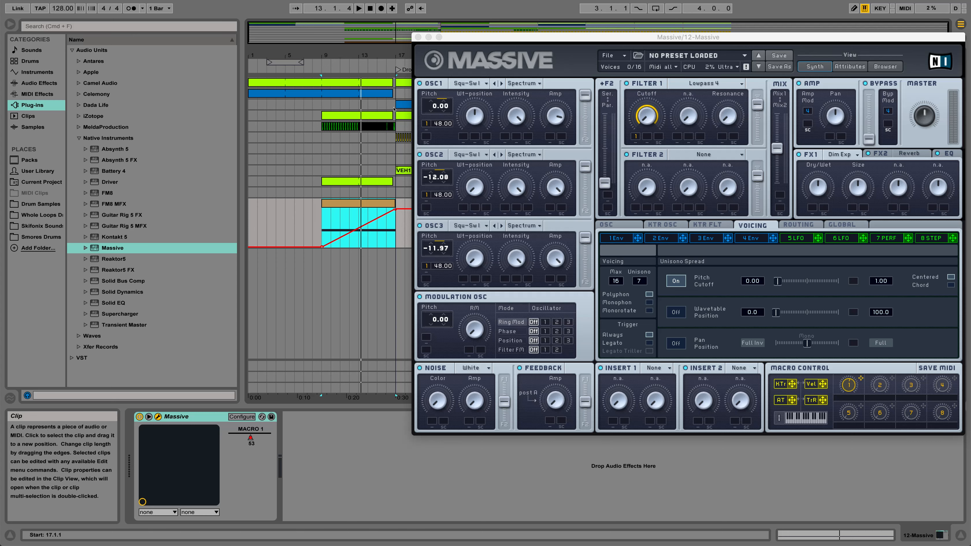
# - Audition the automated rise up to the drop, close the Massive window, and unsolo the Massive track
pyautogui.press('space')
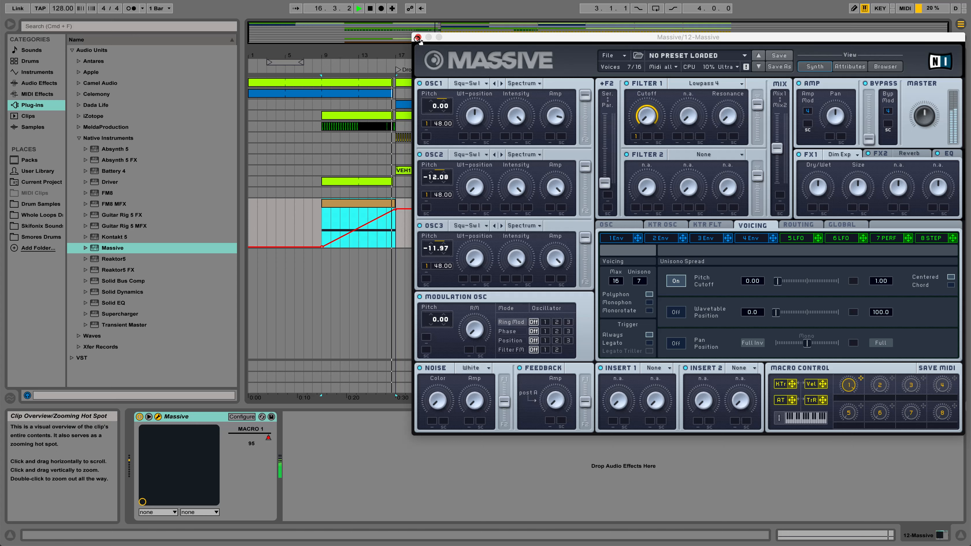
pyautogui.click(418, 38)
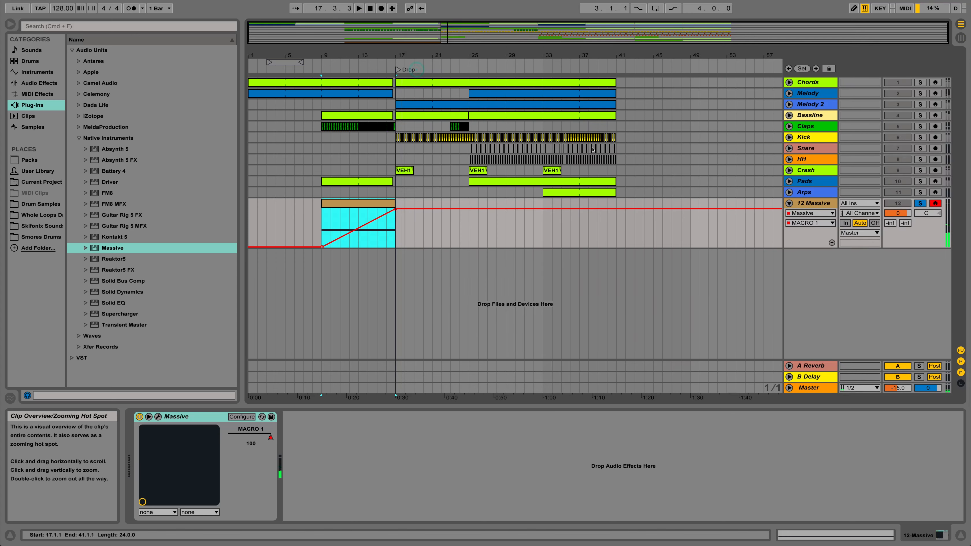
pyautogui.press('space')
pyautogui.click(920, 203)
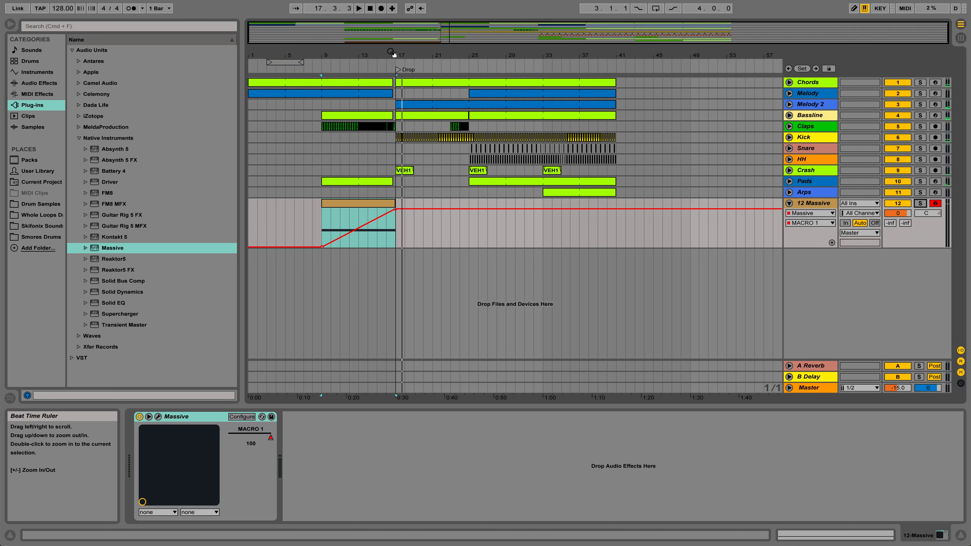
# - Set the fixed grid to 1/8, trim the end of the Massive clip back to 16.4.1, and audition the lead-in to the drop
pyautogui.moveTo(392, 55); pyautogui.dragTo(401, 103)
pyautogui.rightClick(446, 240)
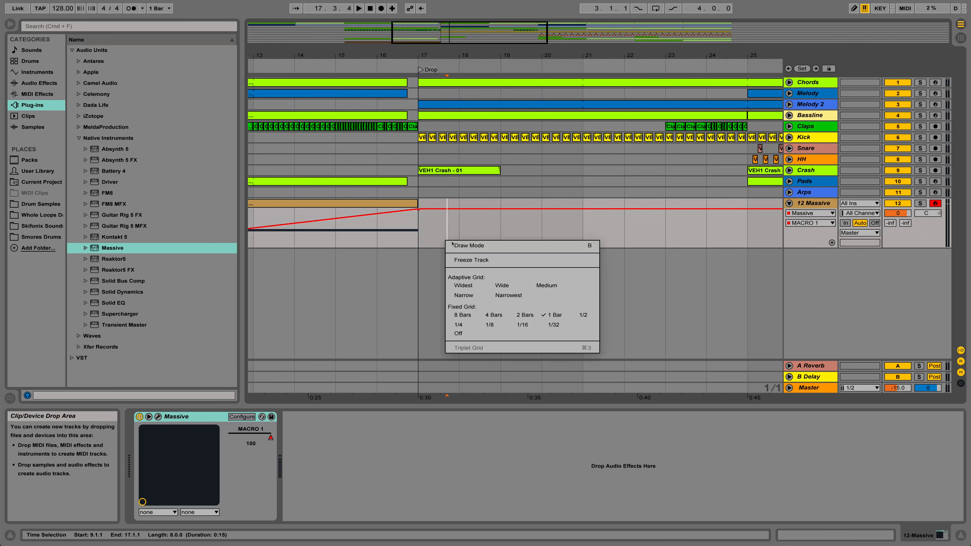
pyautogui.click(499, 324)
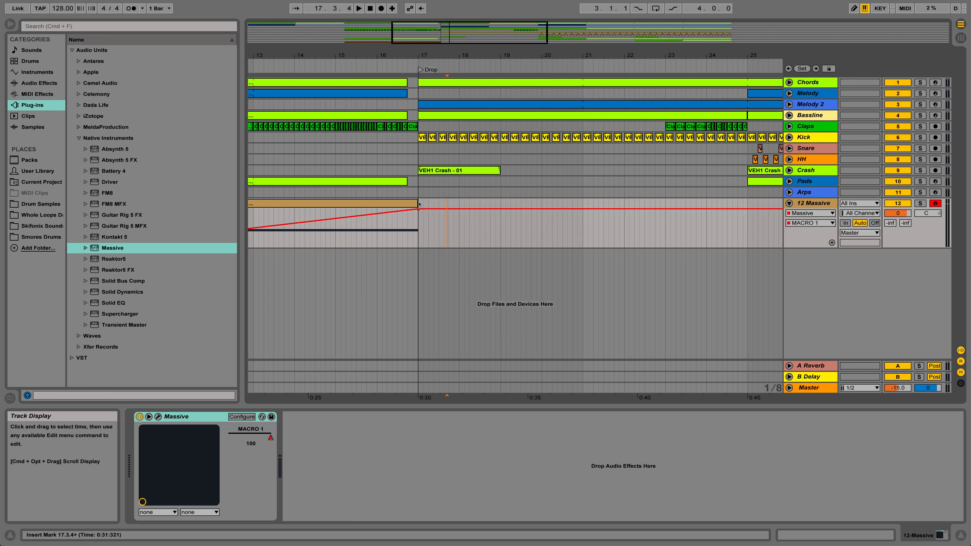
pyautogui.moveTo(416, 204); pyautogui.dragTo(408, 211)
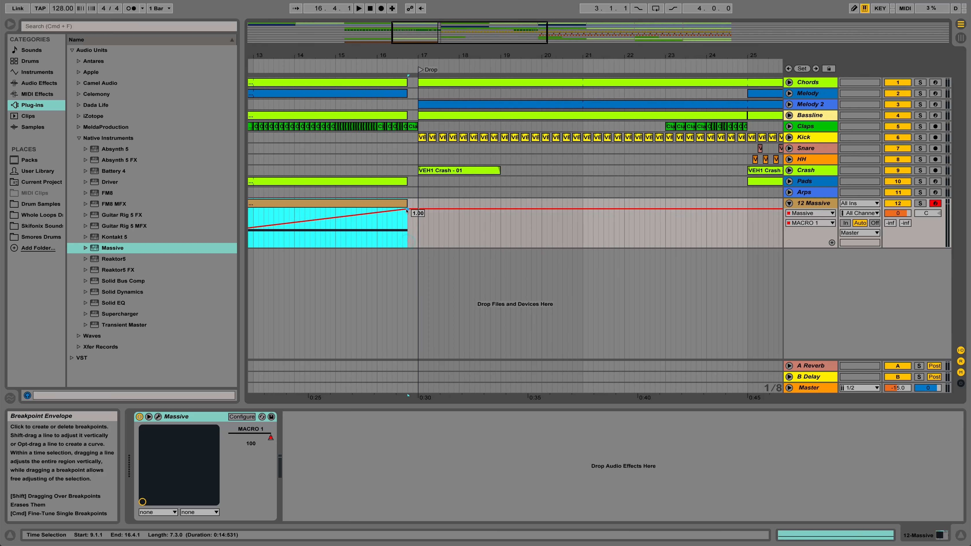
pyautogui.moveTo(371, 55); pyautogui.dragTo(497, 63)
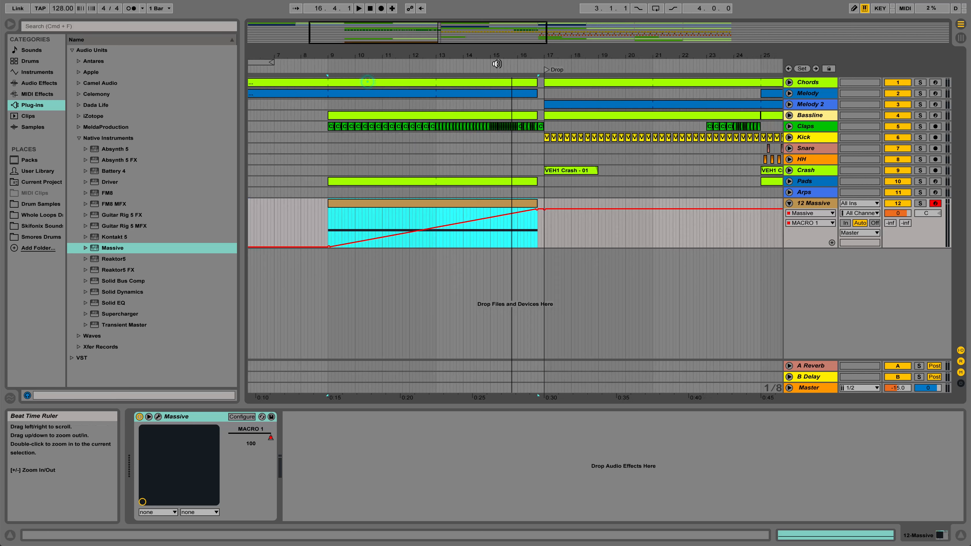
pyautogui.press('space')
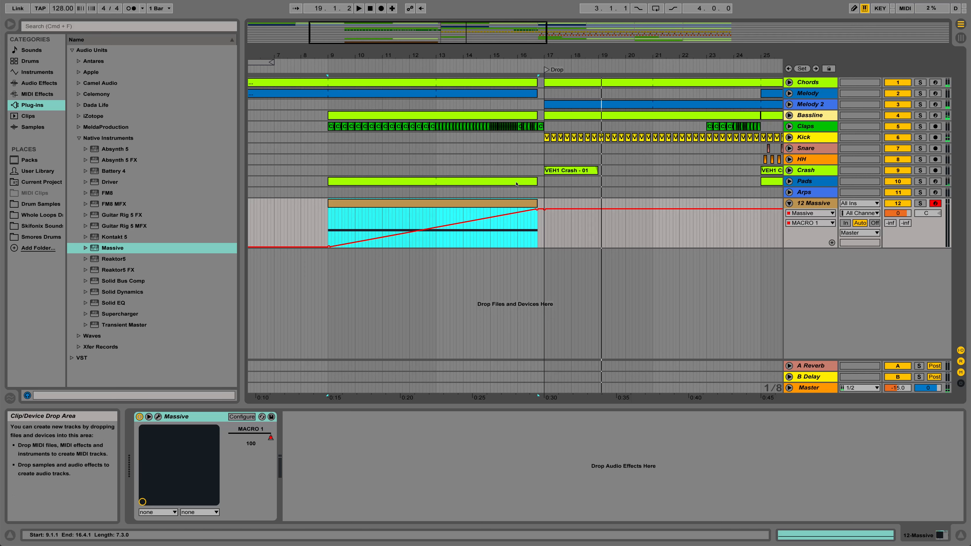
# - Open the Massive plug-in and load the Hardclipper into Insert 1
pyautogui.click(158, 416)
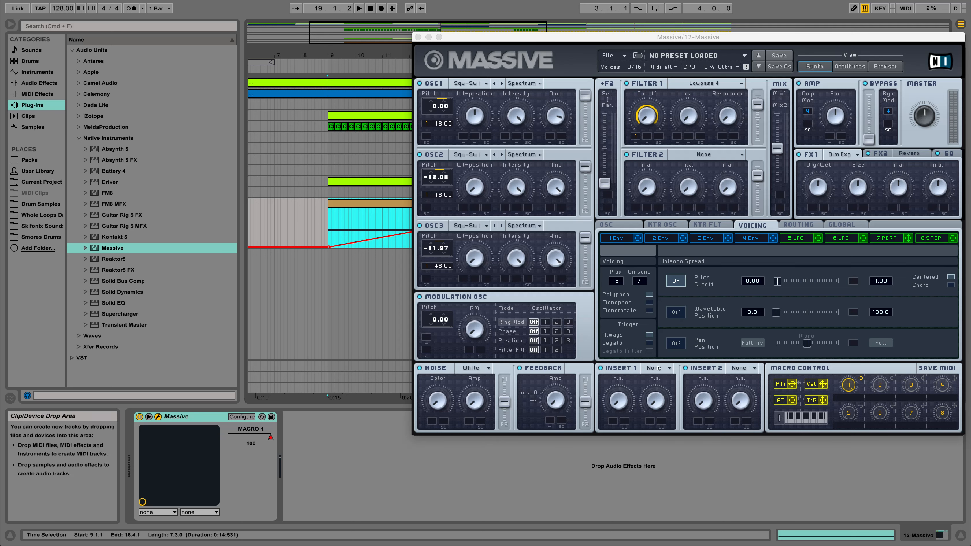
pyautogui.click(667, 368)
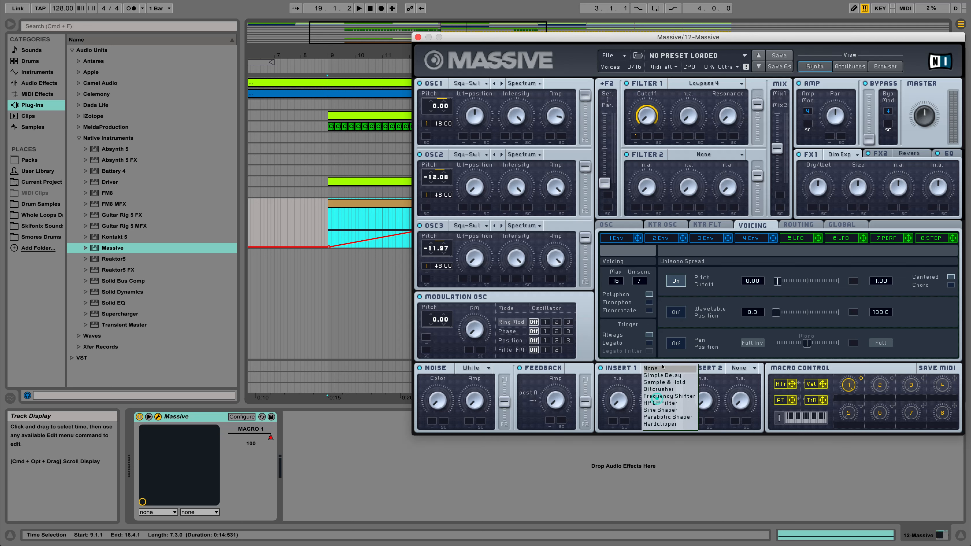
pyautogui.click(659, 423)
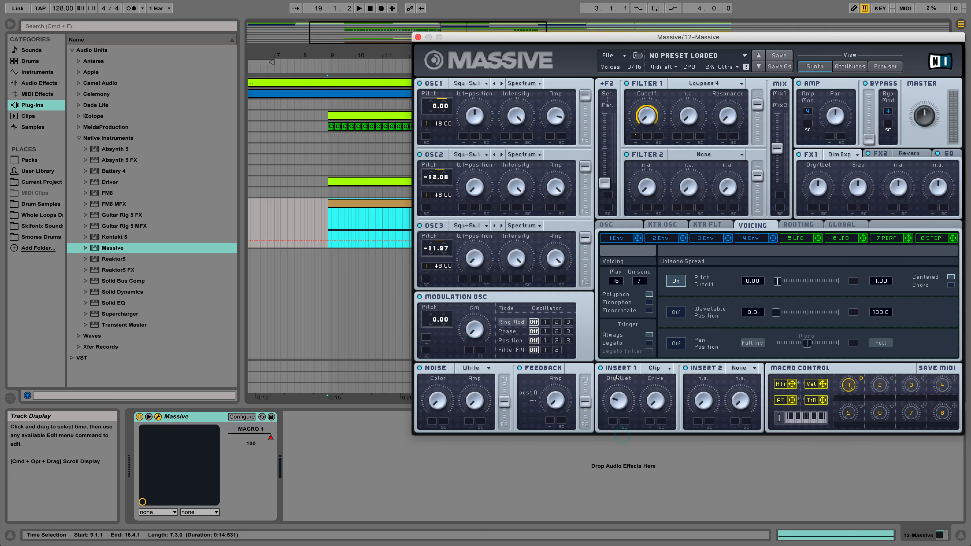
# - Audition the clipped rise through the drop, moving the Massive window aside and closing it before stopping playback
pyautogui.press('space')
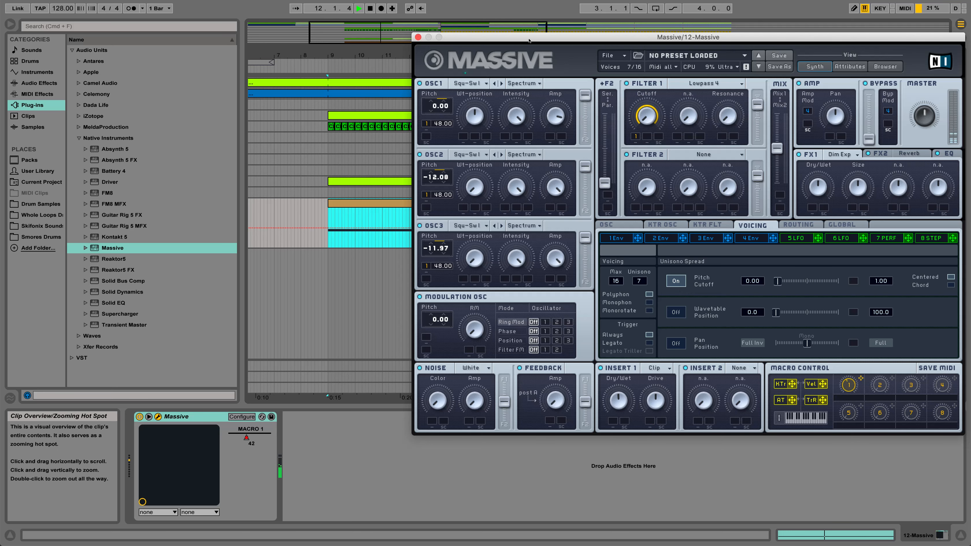
pyautogui.moveTo(569, 38); pyautogui.dragTo(708, 41)
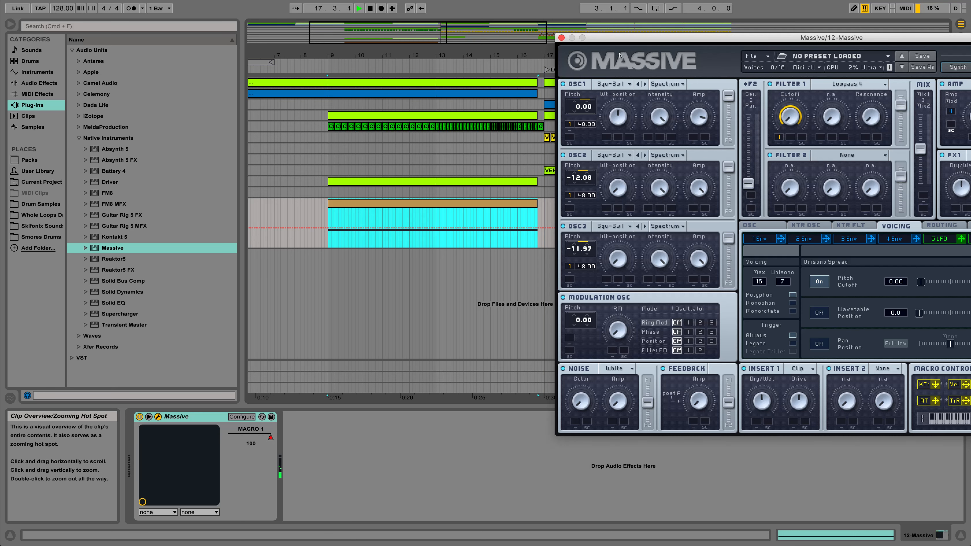
pyautogui.click(561, 37)
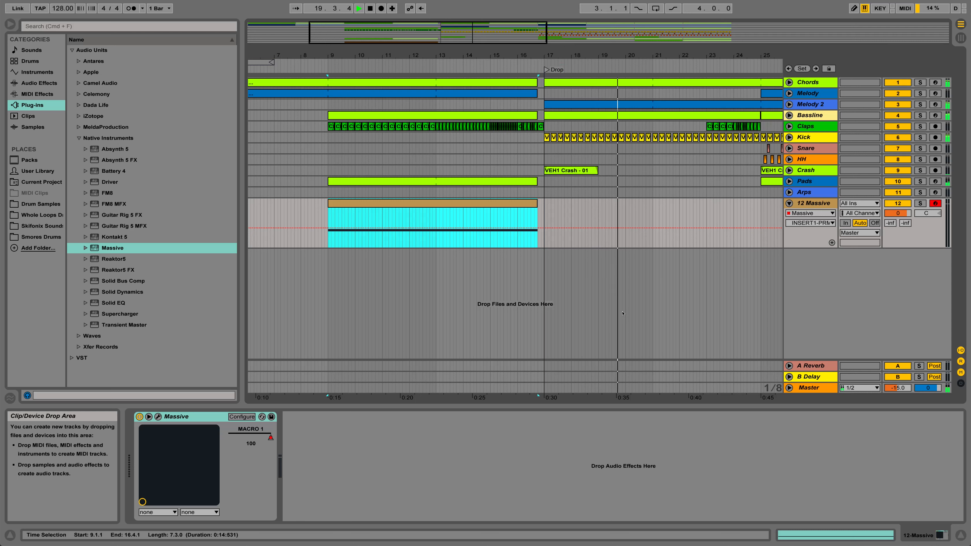
pyautogui.press('space')
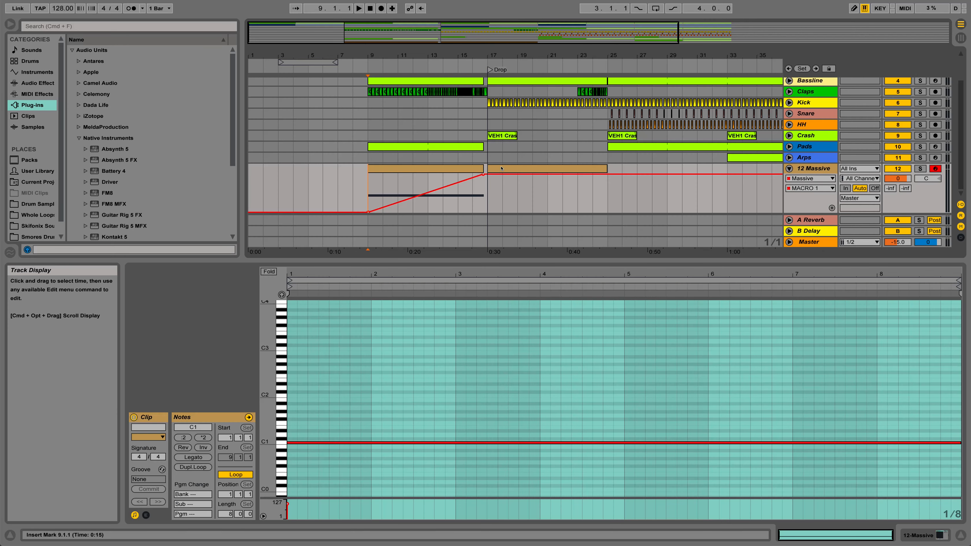
# - Delete the empty clip spanning bars 17 to 25 on the Massive track and insert a new MIDI clip in its place
pyautogui.click(524, 170)
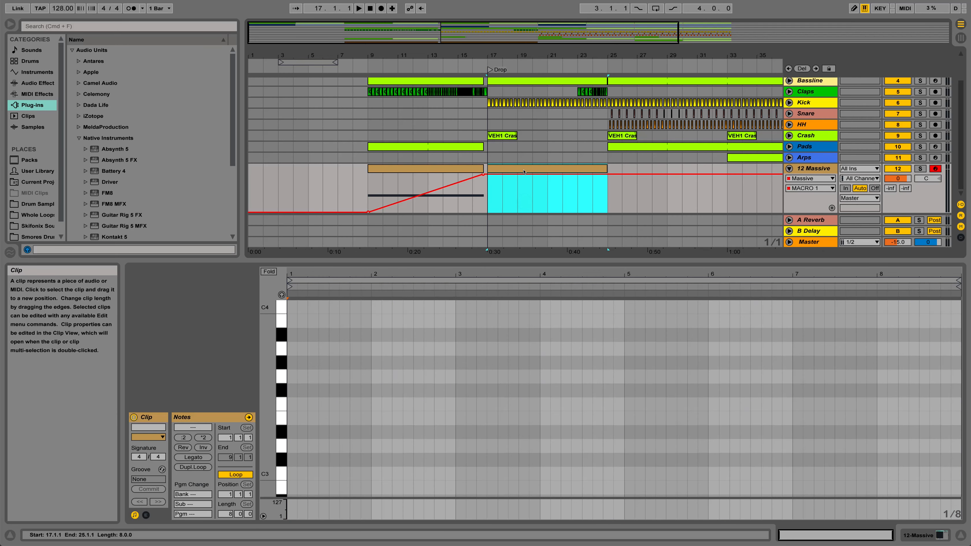
pyautogui.press('Delete')
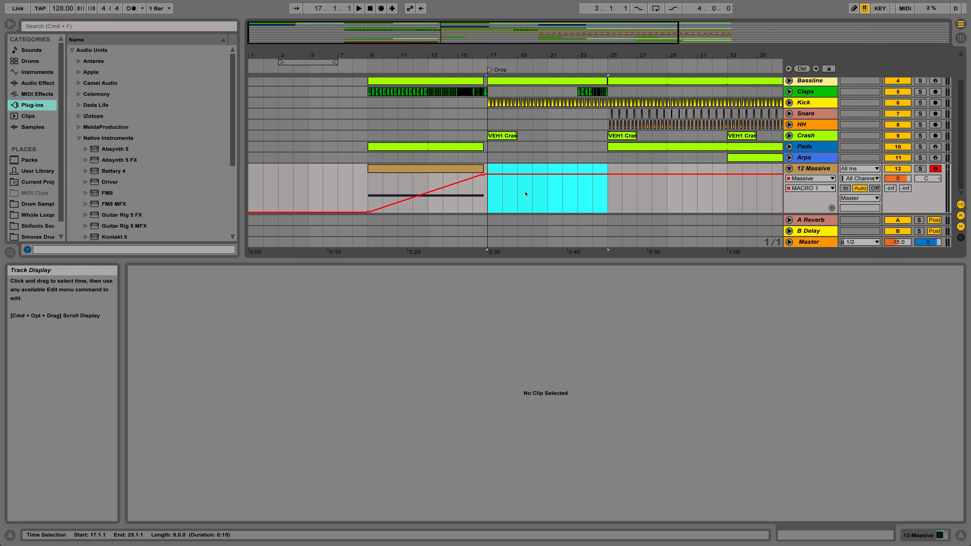
pyautogui.press('super+shift+m')
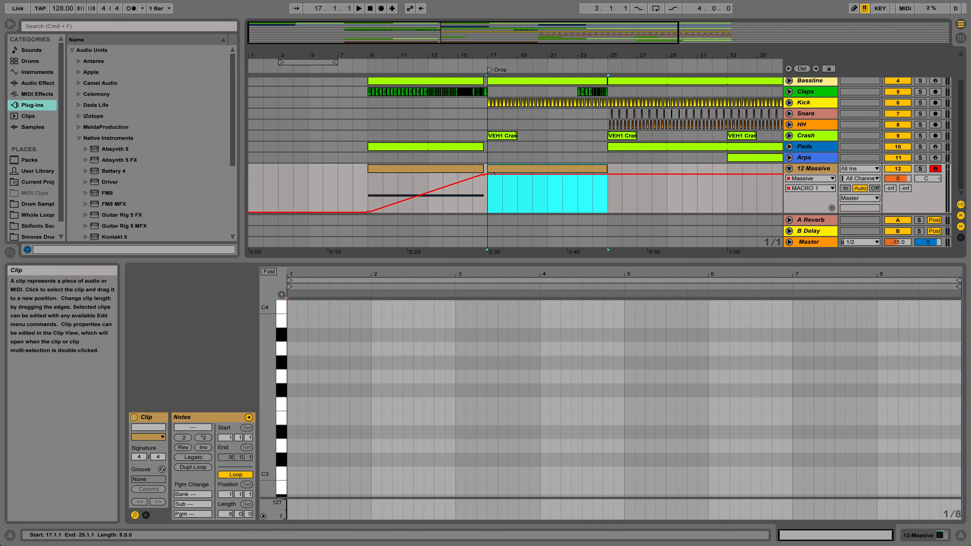
# - Add a C1 note at the start of the new clip and extend it across all eight bars
pyautogui.click(266, 460)
pyautogui.scroll(-3, 266, 460)
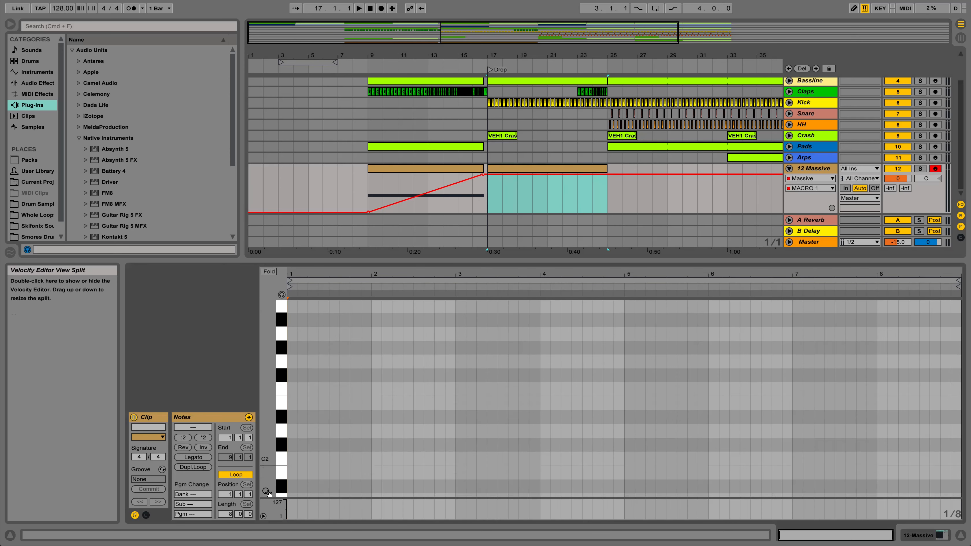
pyautogui.scroll(-3, 269, 497)
pyautogui.scroll(-3, 270, 496)
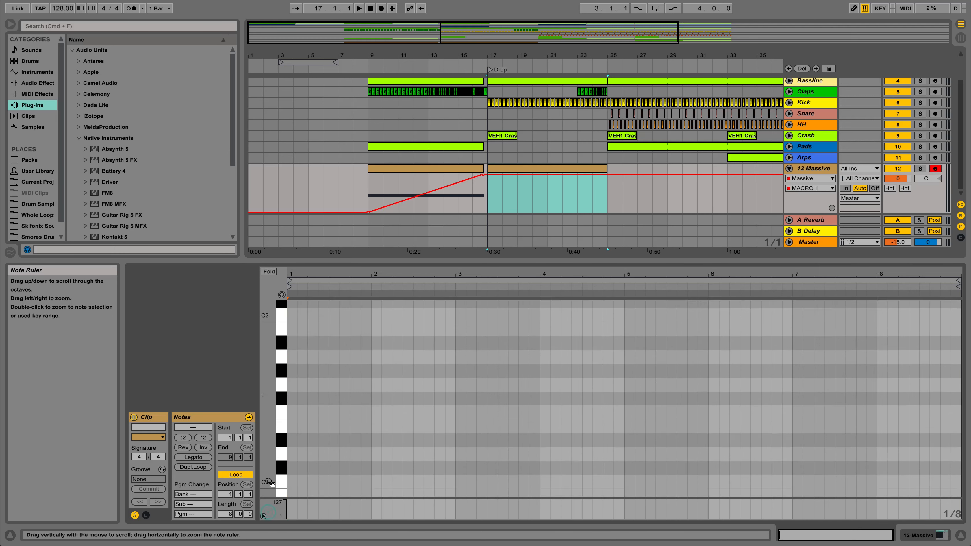
pyautogui.doubleClick(290, 476)
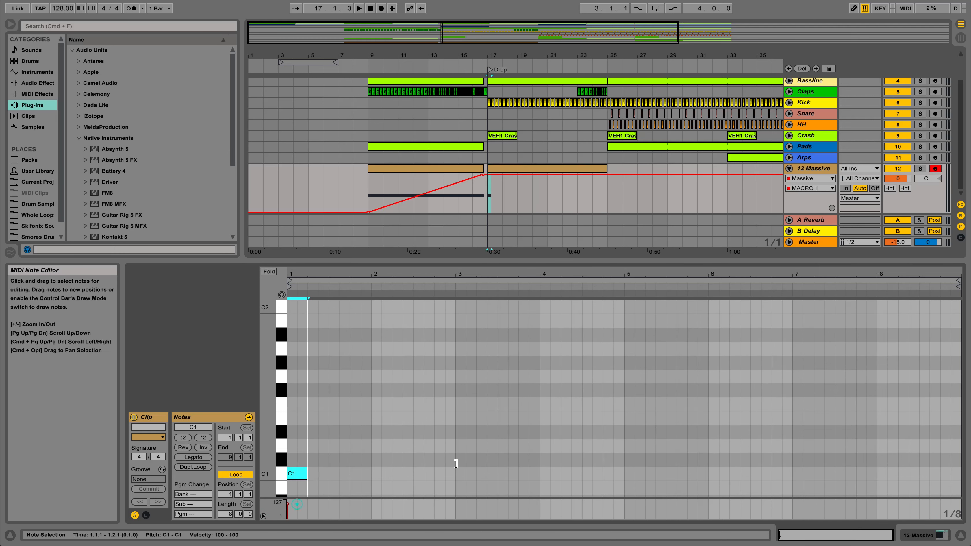
pyautogui.moveTo(455, 463); pyautogui.dragTo(952, 462)
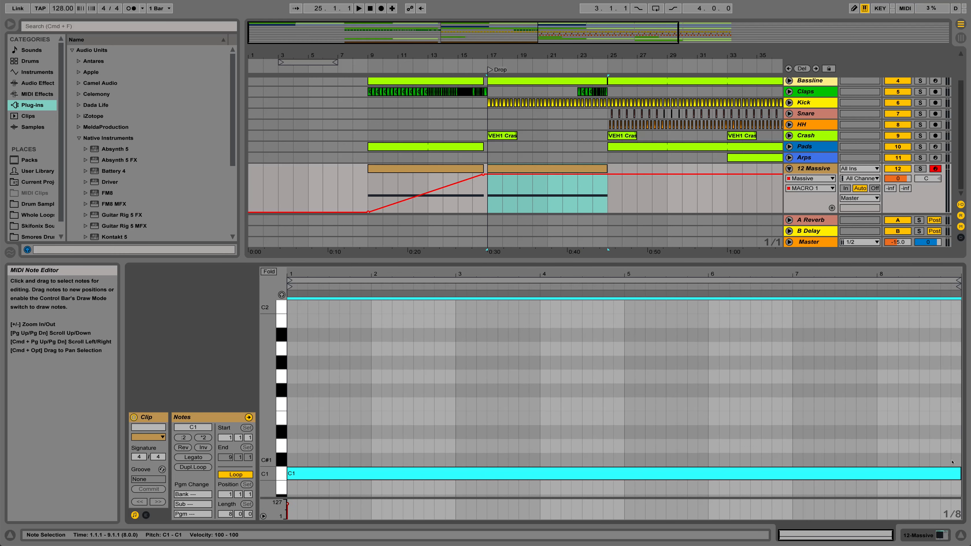
# - Shape a second macro 1 automation ramp rising from the minimum at bar 17 to the maximum at bar 25
pyautogui.click(508, 197)
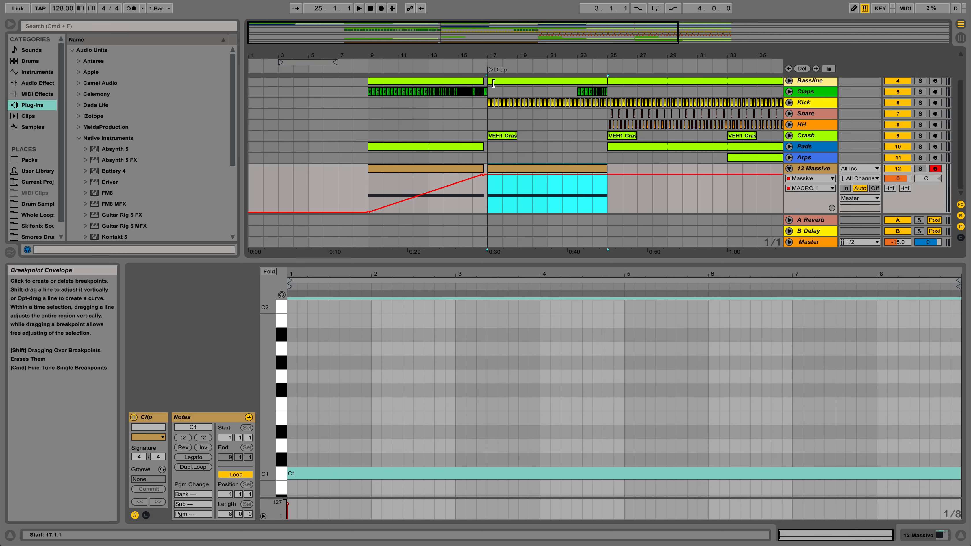
pyautogui.moveTo(496, 56); pyautogui.dragTo(489, 96)
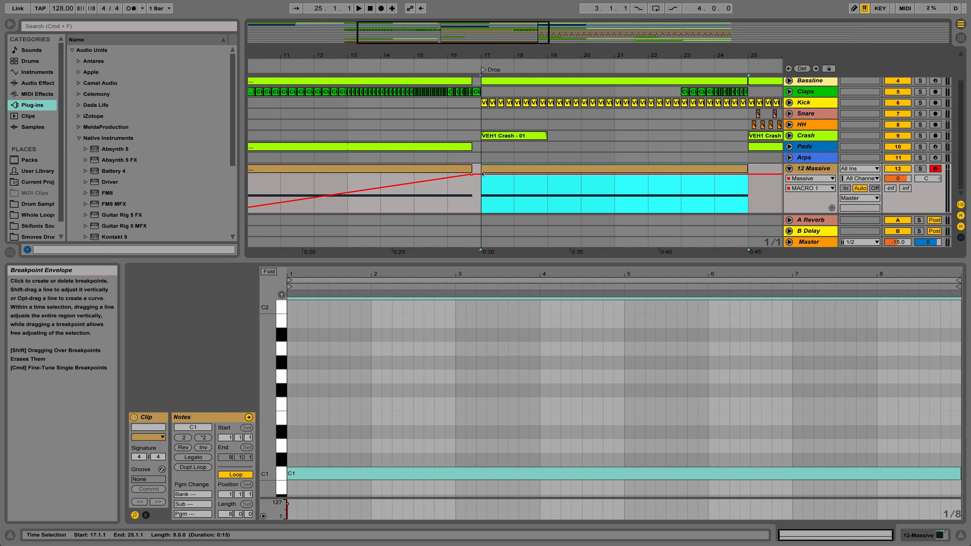
pyautogui.moveTo(482, 176); pyautogui.dragTo(482, 212)
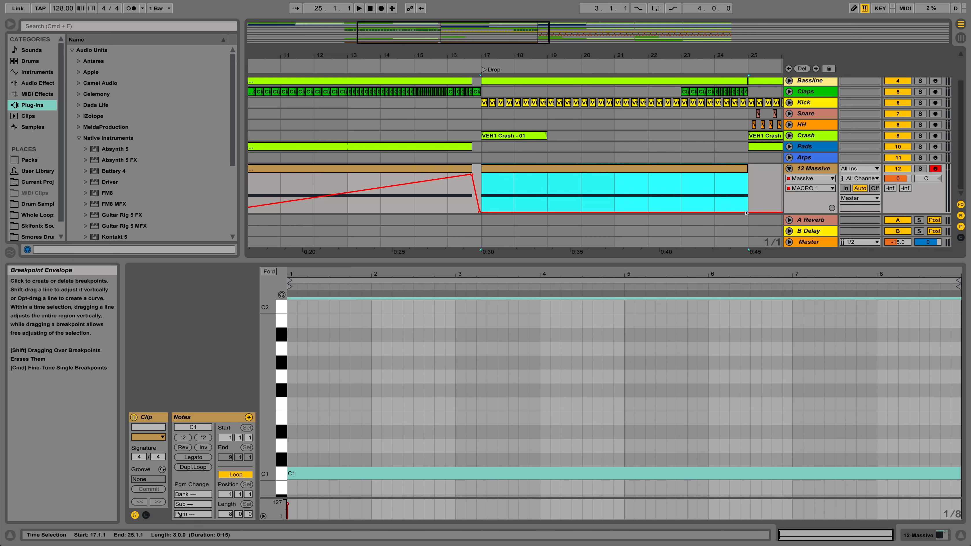
pyautogui.moveTo(747, 214); pyautogui.dragTo(747, 174)
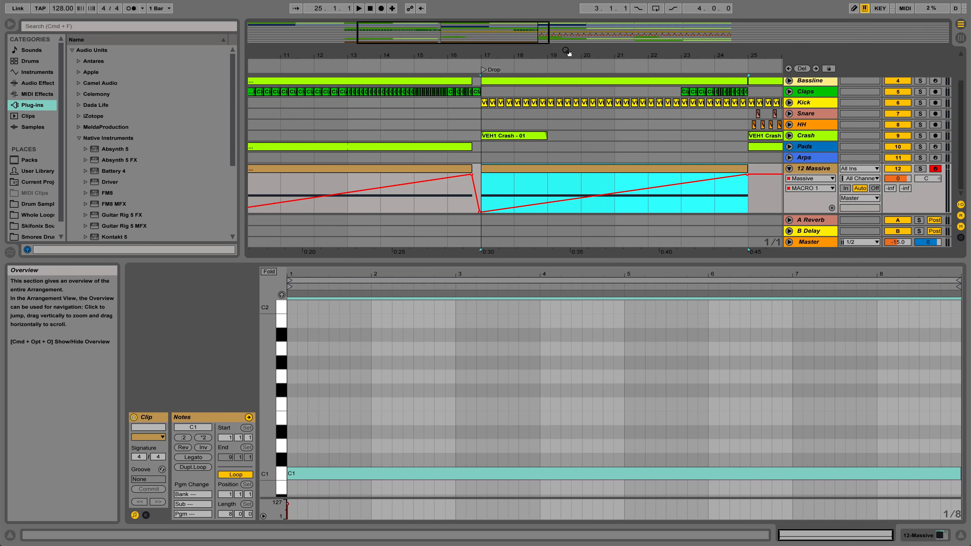
pyautogui.moveTo(569, 54); pyautogui.dragTo(569, 35)
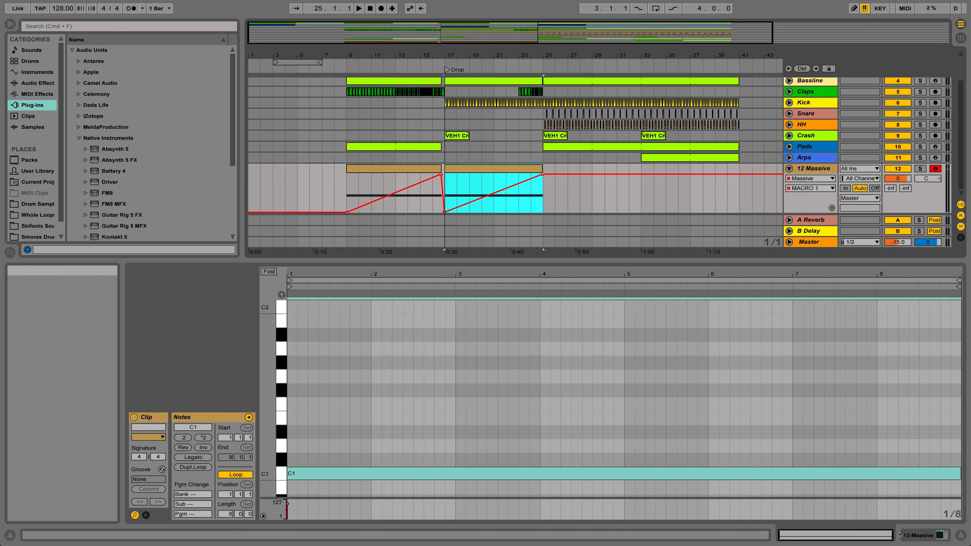
# - Show the Massive track's device, select the track volume, and return the automation lane to Massive's MACRO 1
pyautogui.click(917, 531)
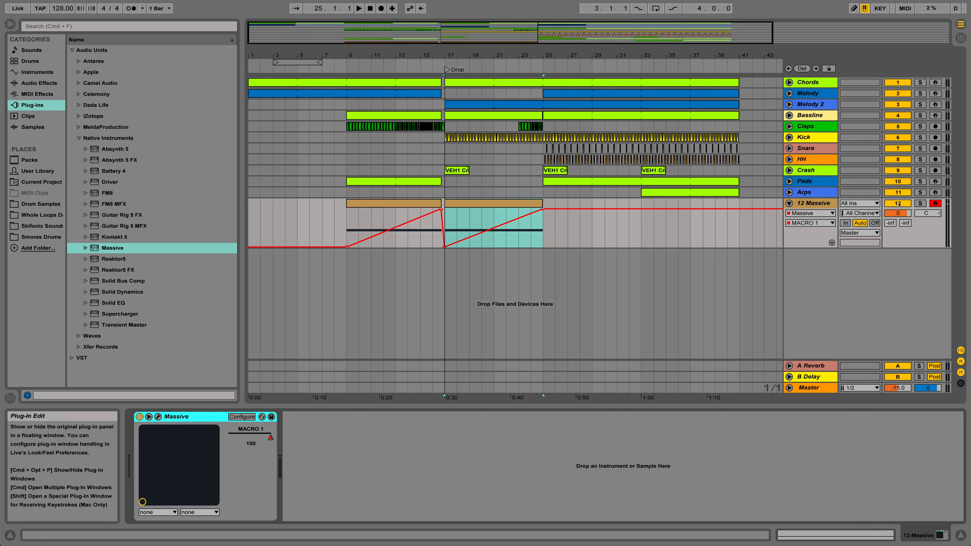
pyautogui.click(896, 213)
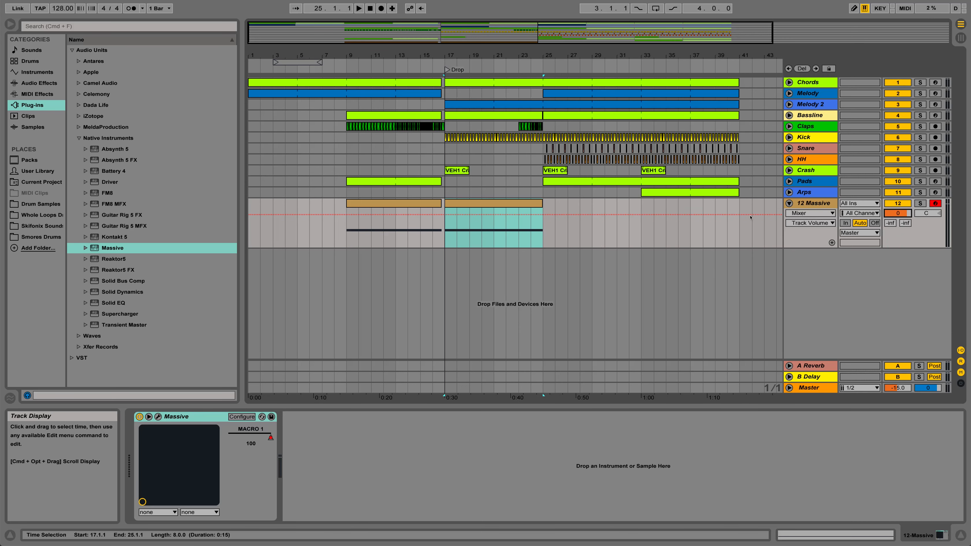
pyautogui.click(809, 212)
pyautogui.click(754, 256)
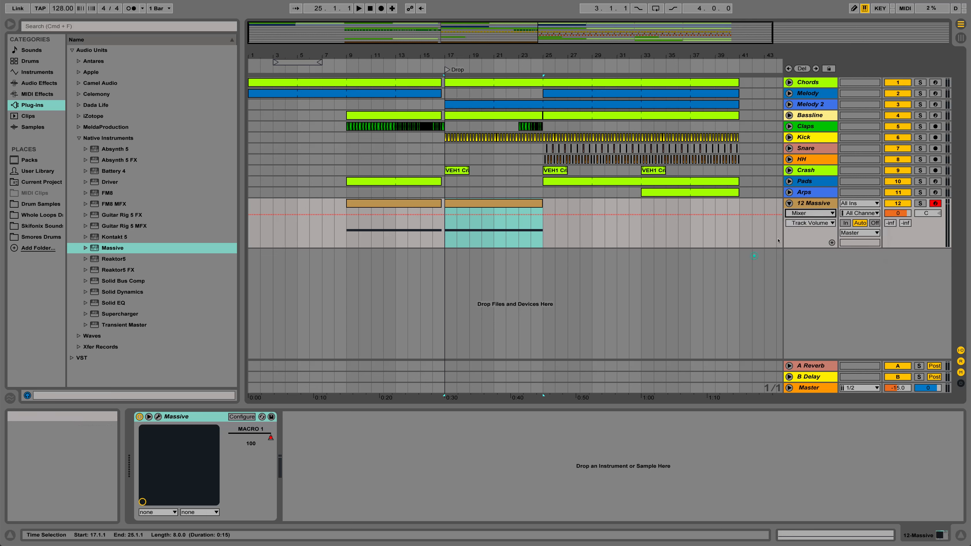
pyautogui.click(808, 213)
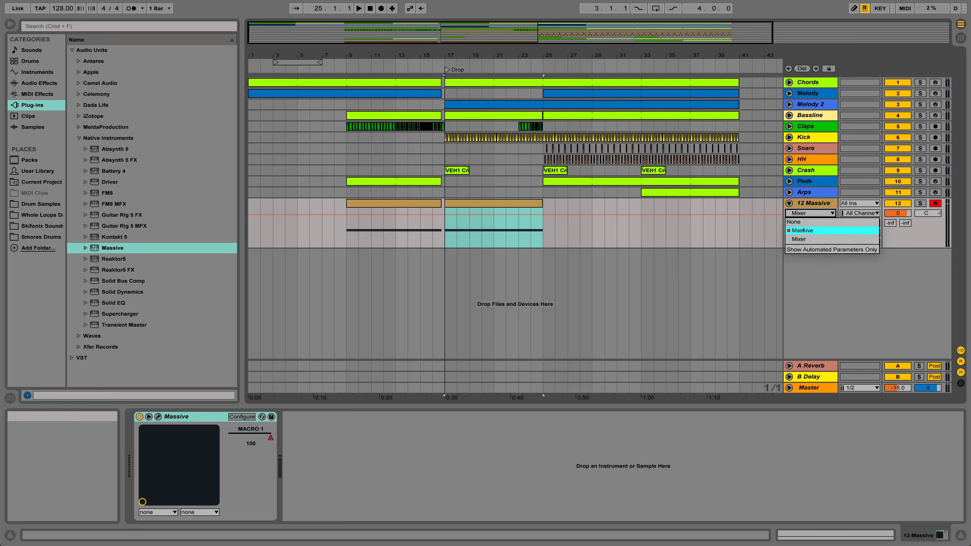
pyautogui.click(802, 230)
pyautogui.click(806, 222)
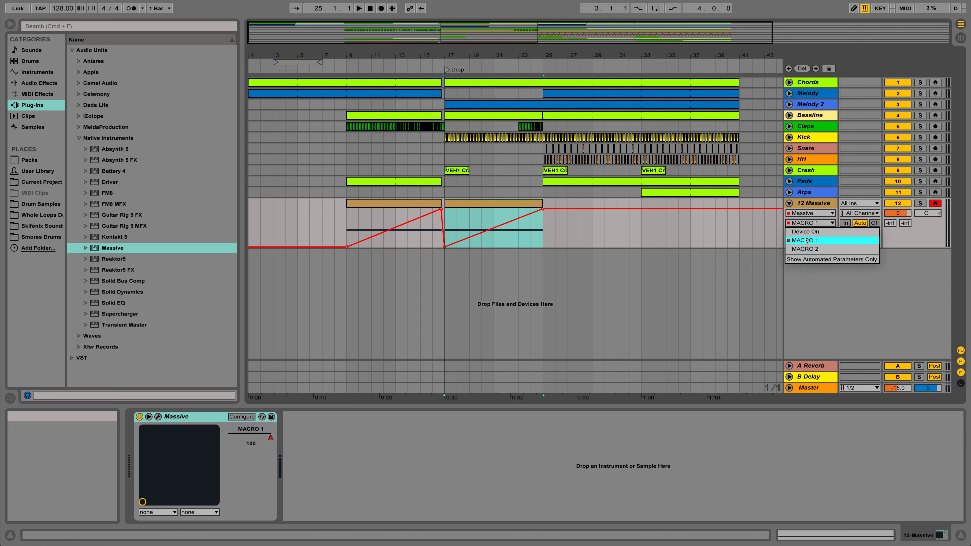
pyautogui.click(806, 240)
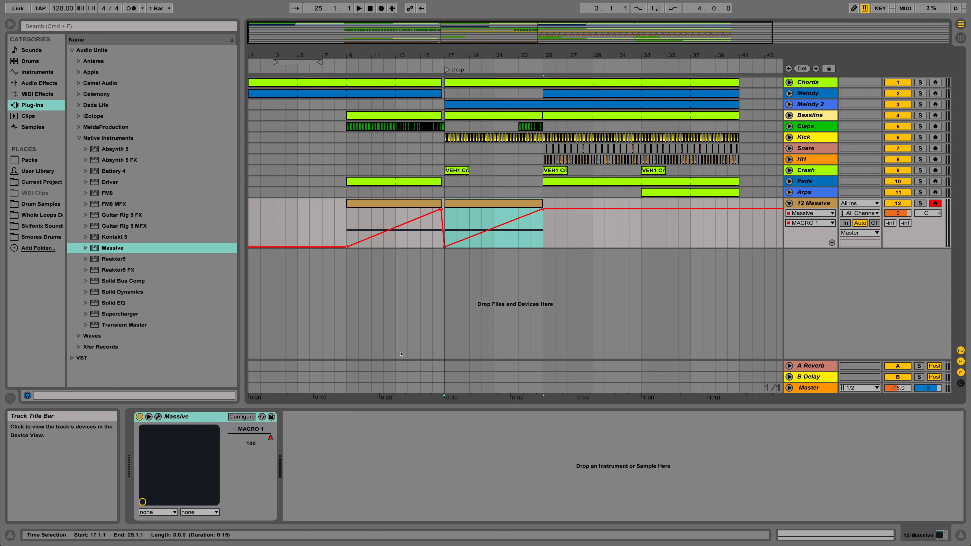
# - Select the device's macro 1 parameter, open the Massive window, and move it clear of both clips' automation
pyautogui.click(271, 437)
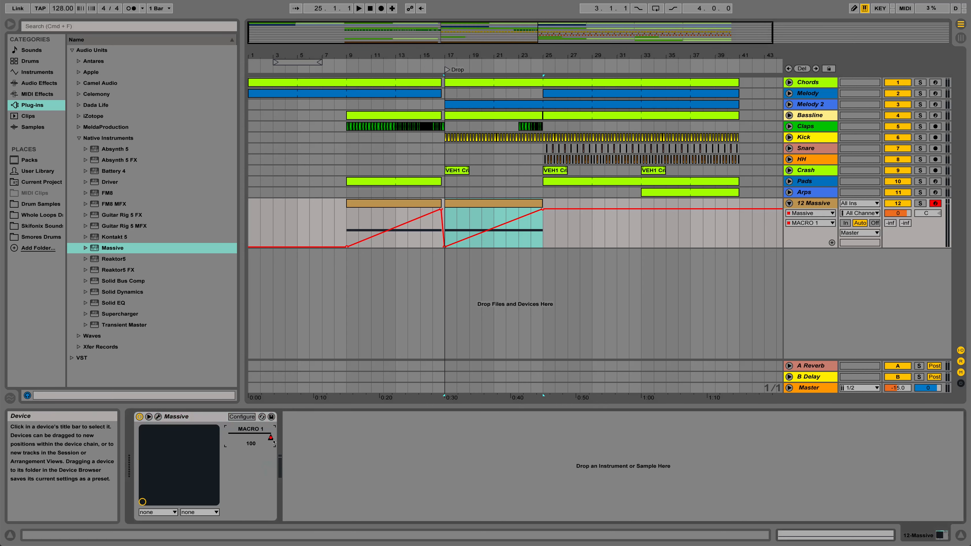
pyautogui.click(158, 416)
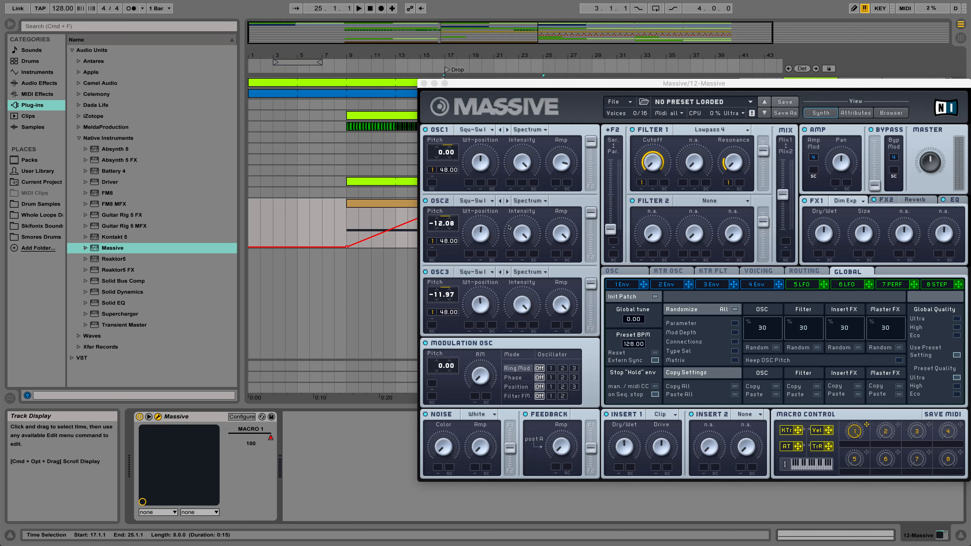
pyautogui.click(523, 265)
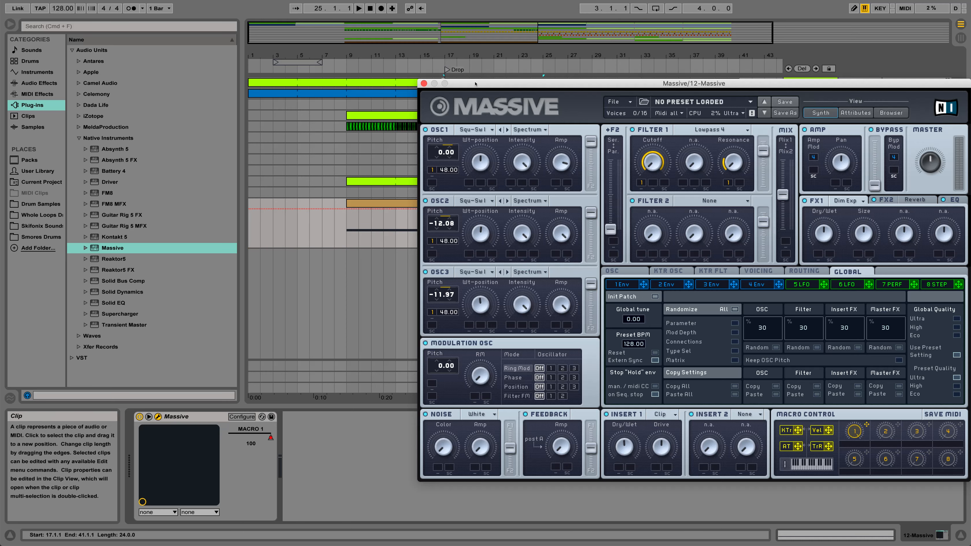
pyautogui.moveTo(474, 84); pyautogui.dragTo(406, 63)
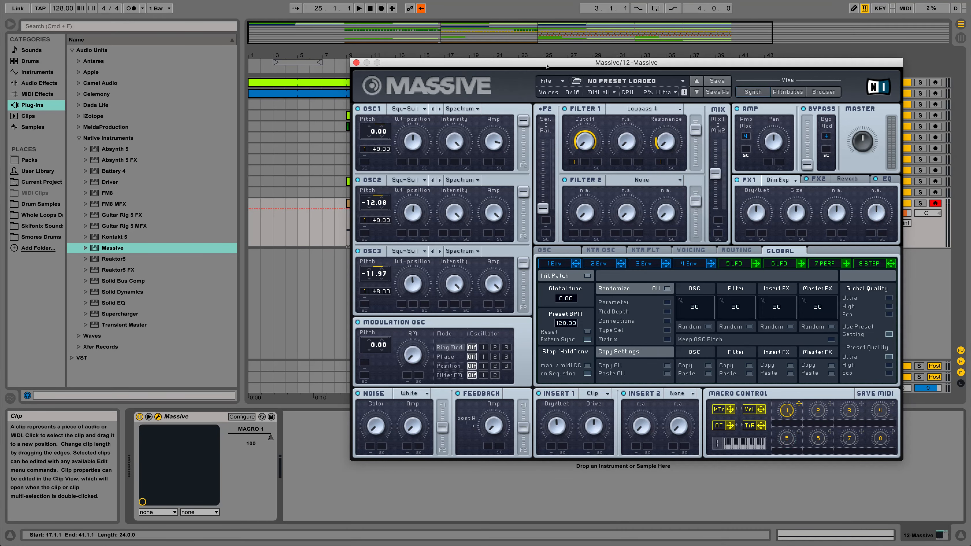
pyautogui.moveTo(547, 67); pyautogui.dragTo(778, 111)
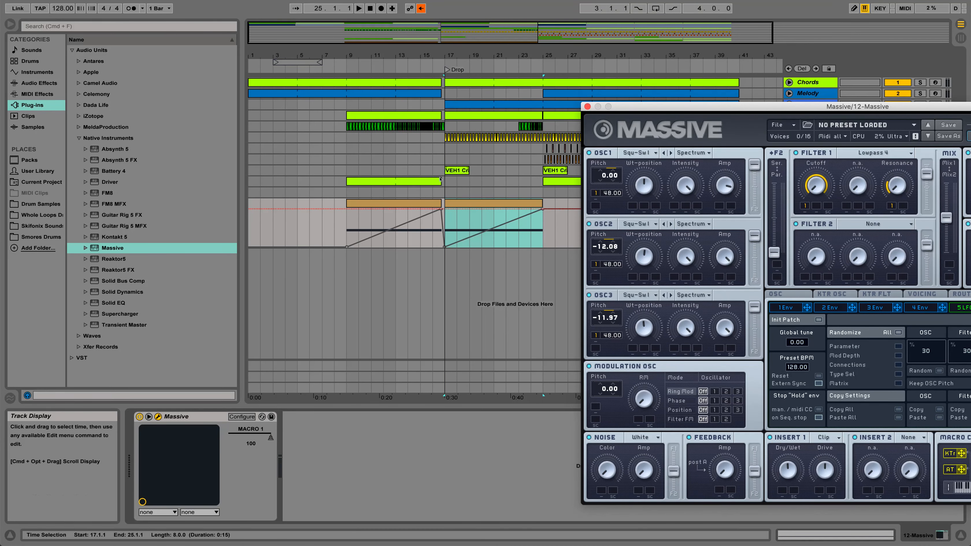
# - Re-enable the overridden automation and close the Massive plug-in window
pyautogui.click(421, 8)
pyautogui.click(419, 313)
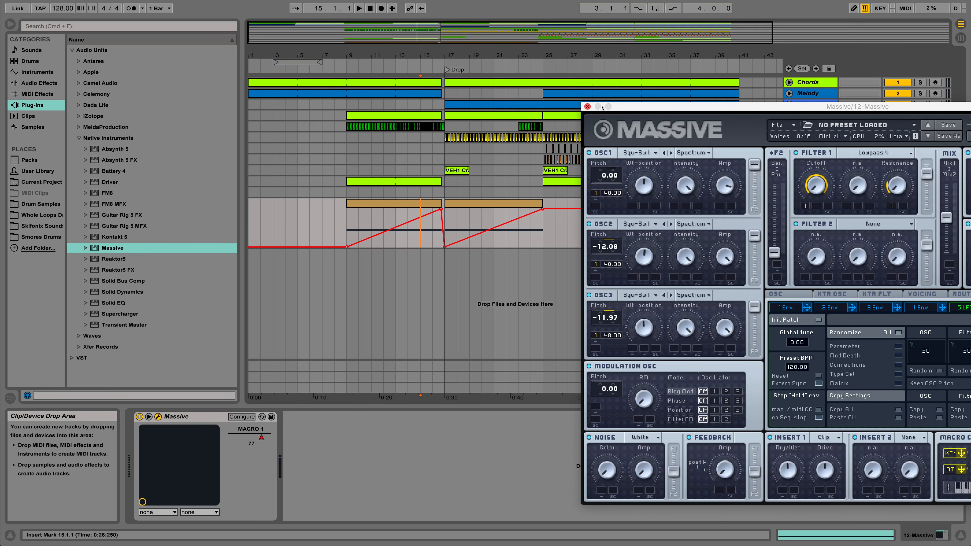
pyautogui.moveTo(601, 107); pyautogui.dragTo(430, 85)
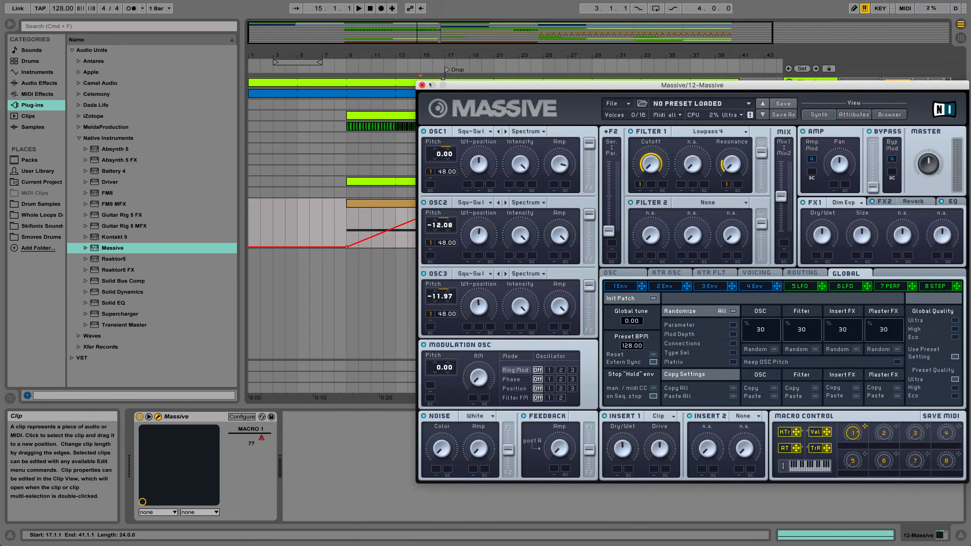
pyautogui.click(422, 85)
# - Play the second Massive rise from bar 17, and transpose that clip's C1 note up one octave to C2
pyautogui.click(464, 203)
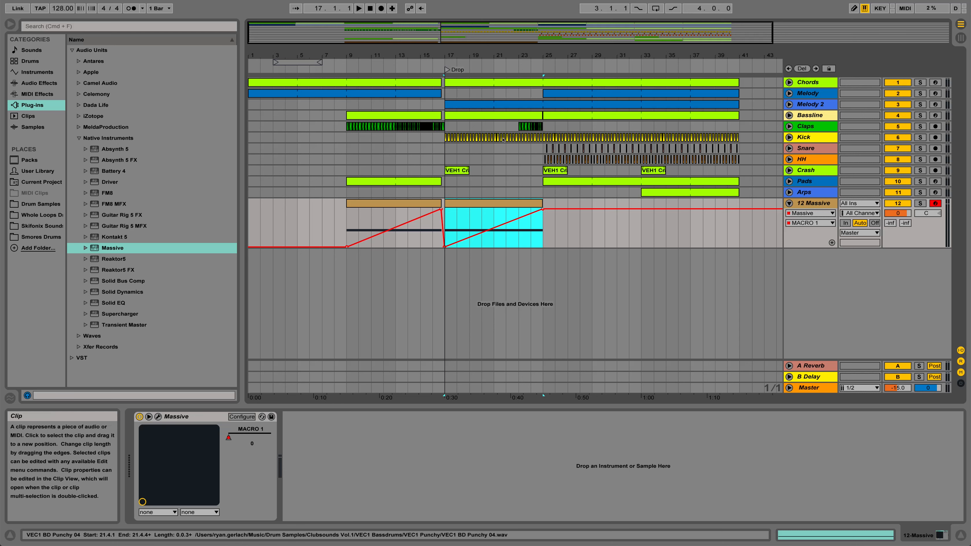
pyautogui.press('space')
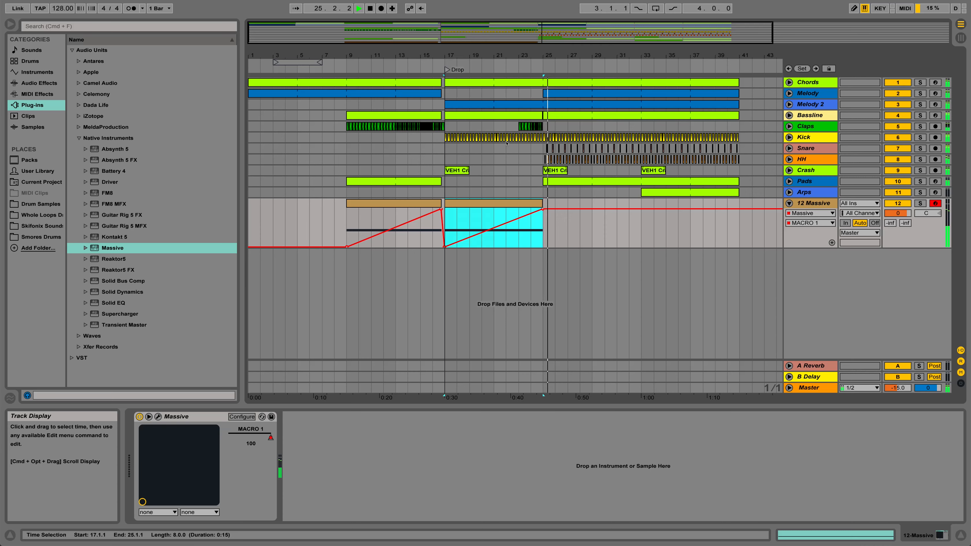
pyautogui.doubleClick(482, 202)
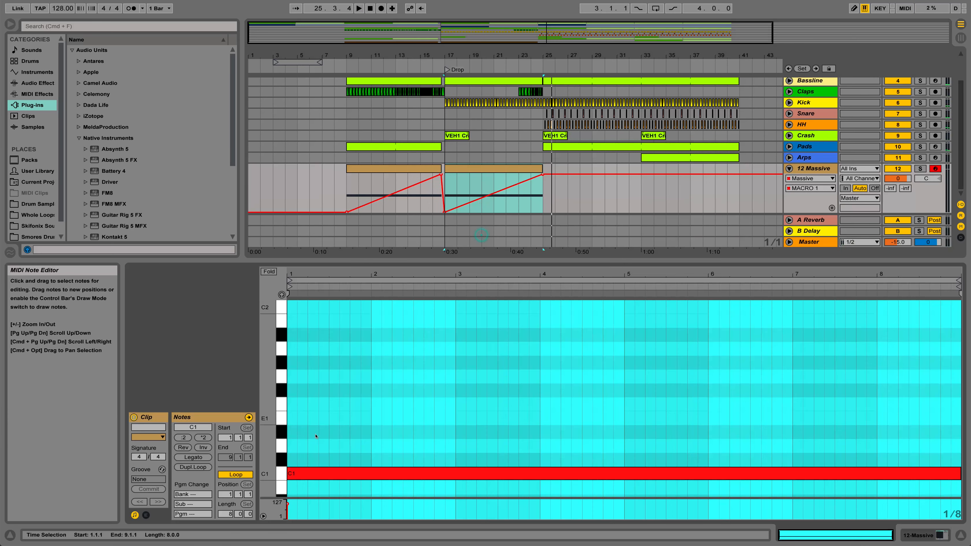
pyautogui.click(311, 476)
pyautogui.press('space')
pyautogui.hotkey('shift', 'Up')
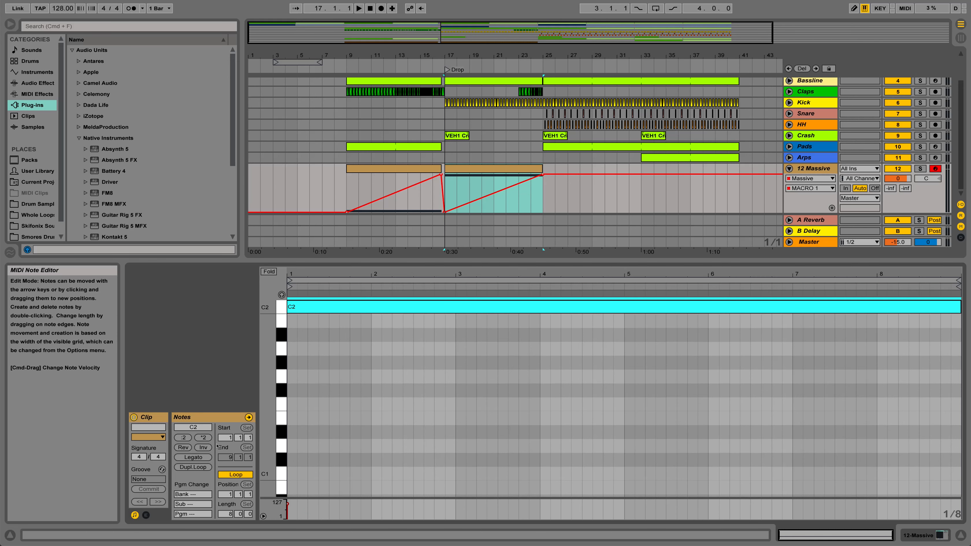
# - Transpose the C1 note in the Massive clip at bar 9 up one octave to C2
pyautogui.click(356, 166)
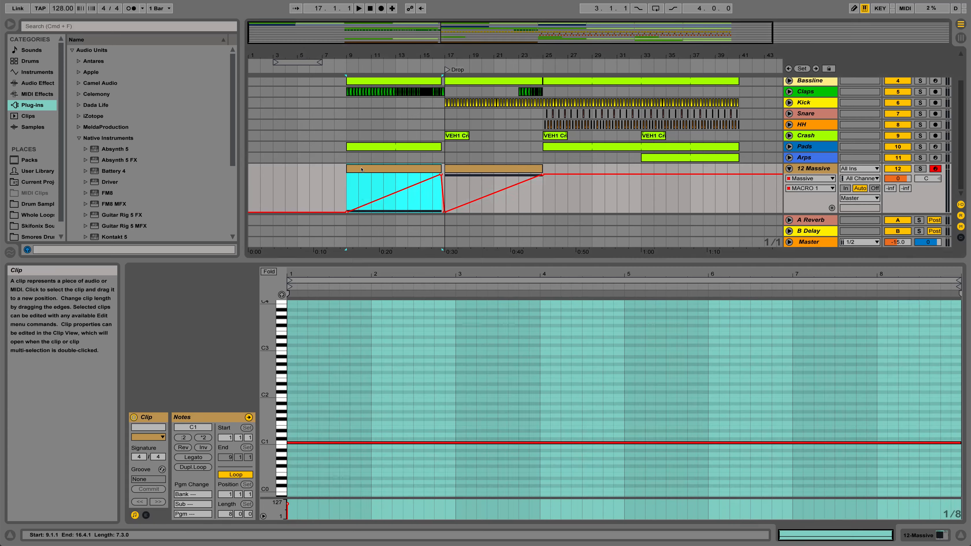
pyautogui.click(340, 442)
pyautogui.hotkey('shift', 'Up')
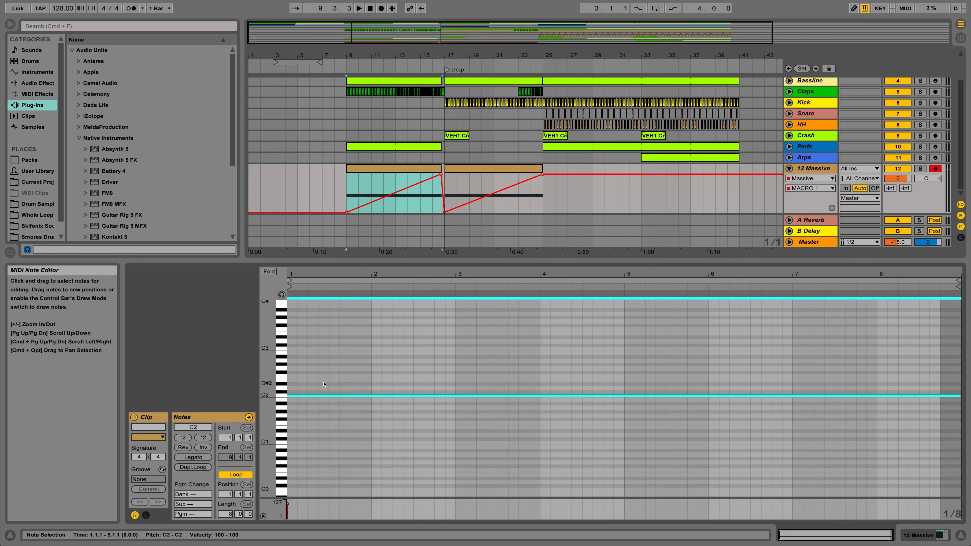
# - Play the drop from bar 17, and copy the Massive clip there with its macro 1 automation to bar 33
pyautogui.click(462, 169)
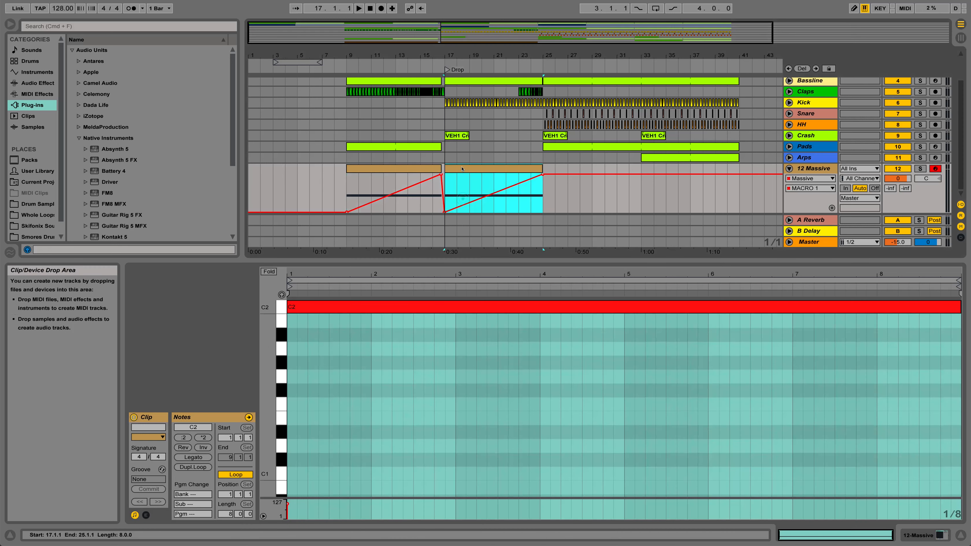
pyautogui.press('space')
pyautogui.moveTo(462, 169); pyautogui.dragTo(658, 180)
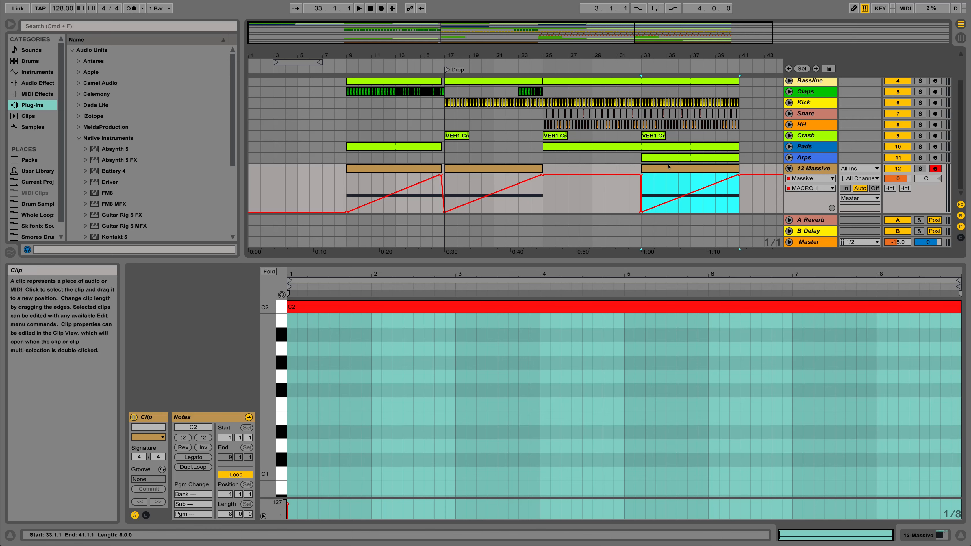
# - Play the arrangement from bar 33 to hear the copied Massive rise
pyautogui.moveTo(642, 57); pyautogui.dragTo(543, 58)
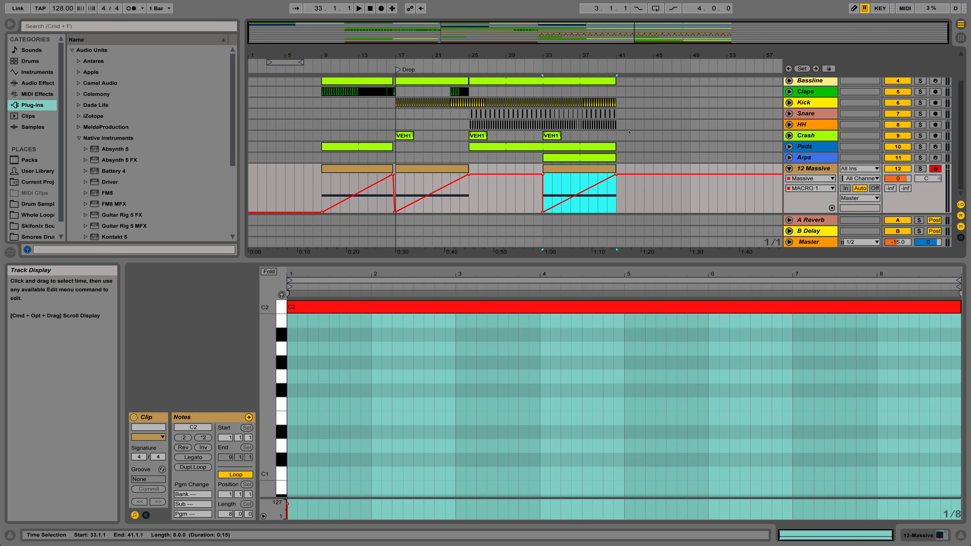
pyautogui.press('space')
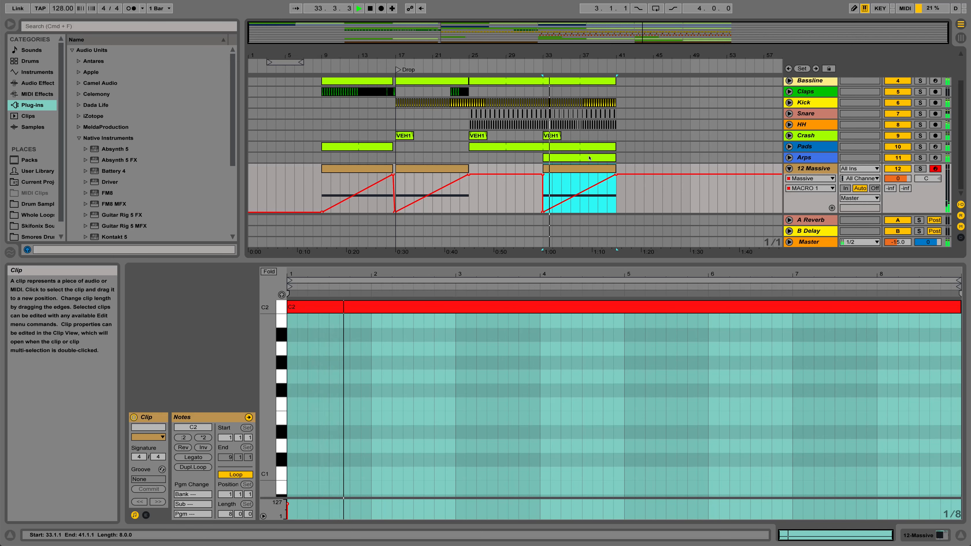